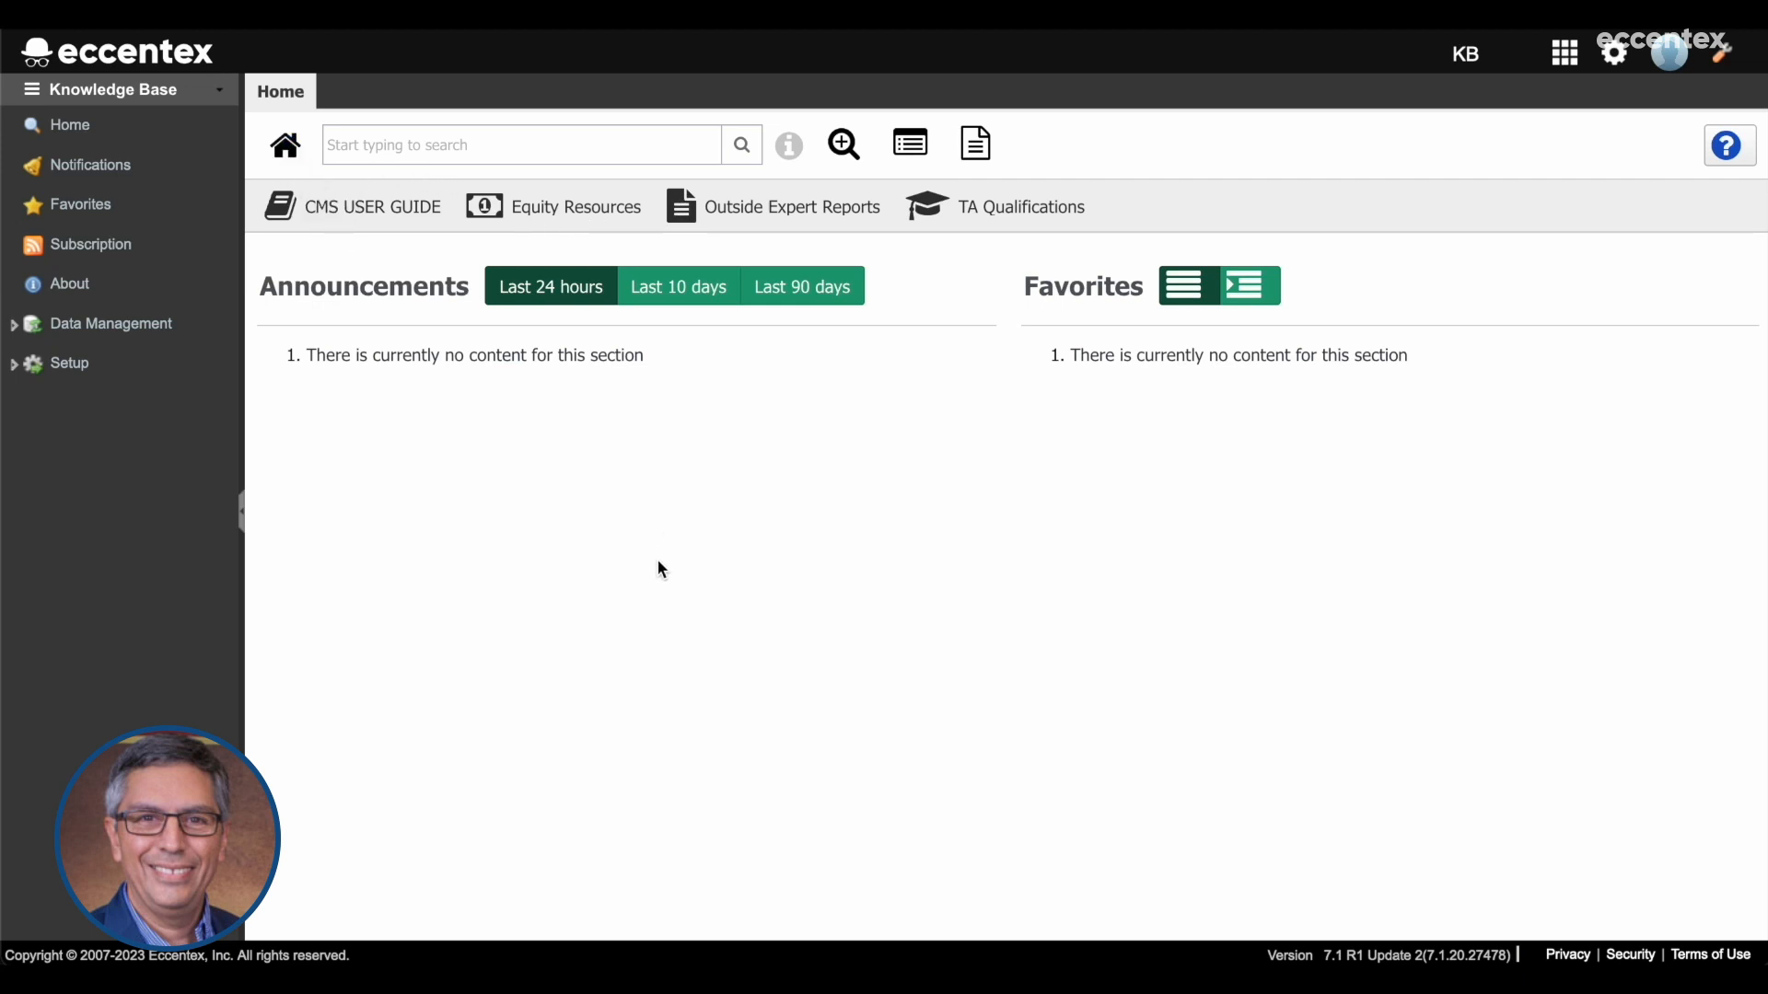
# - Open the Security Settings in the Setup section and expand the Knowledge Bases access objects
pyautogui.click(15, 366)
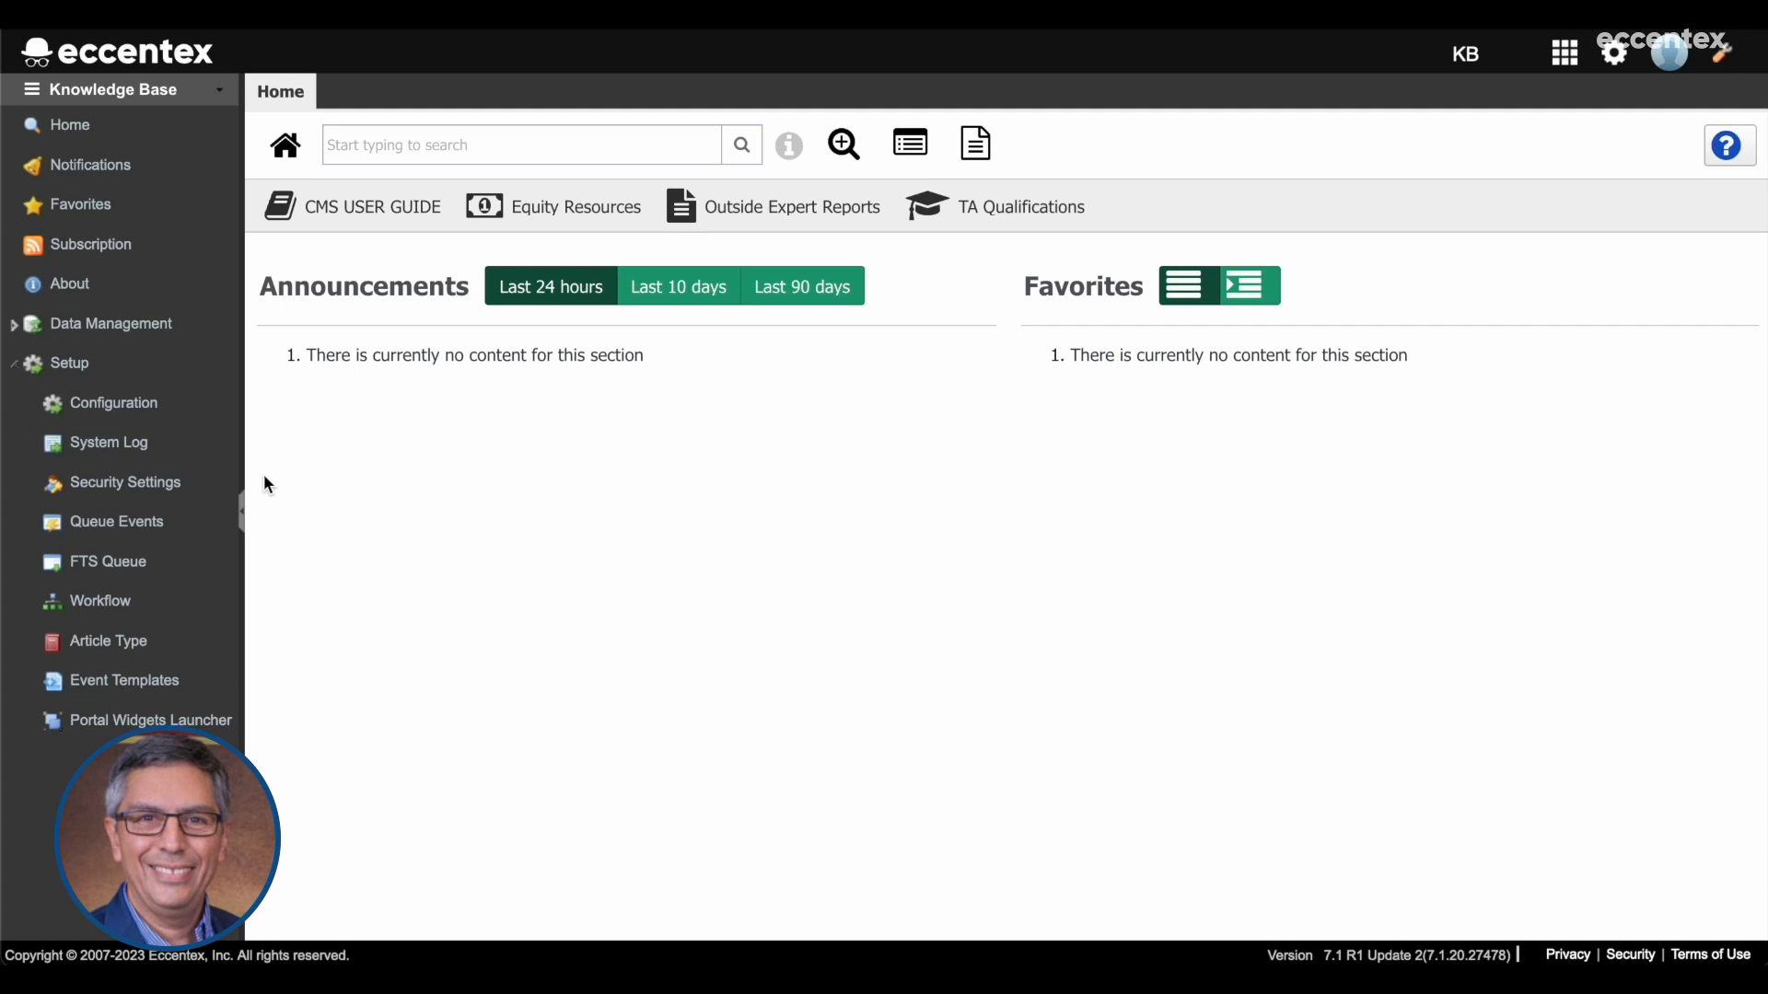
pyautogui.click(119, 498)
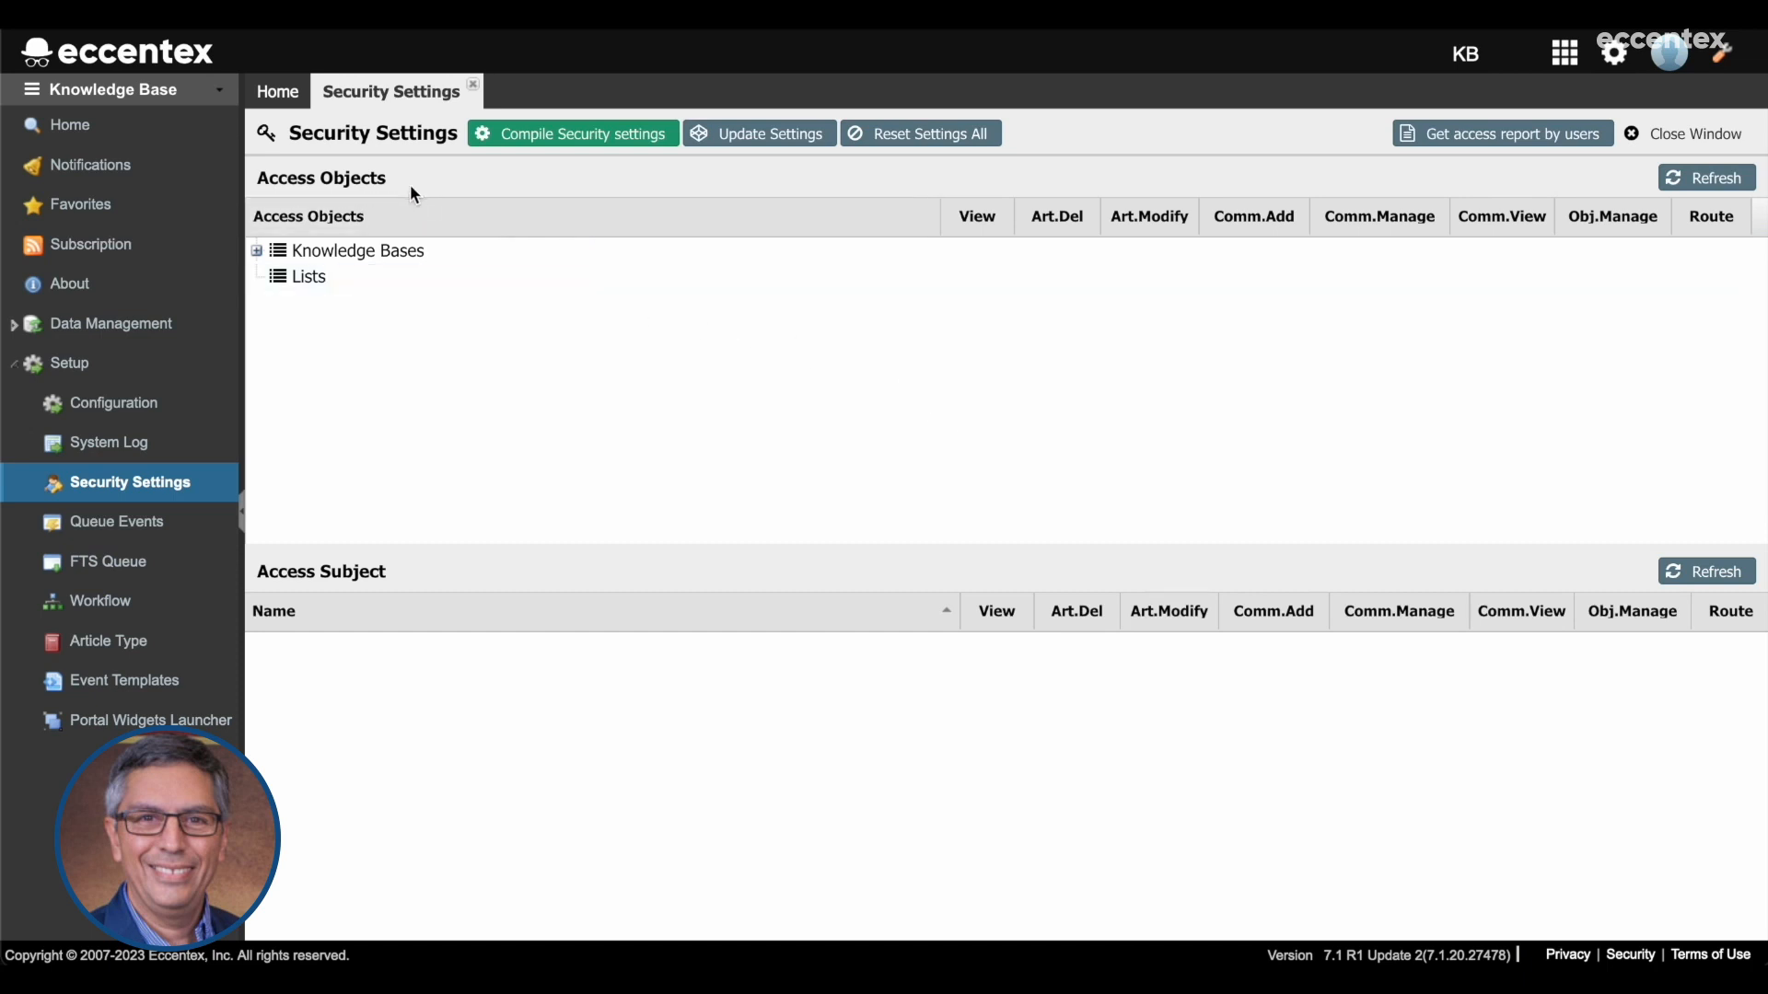
pyautogui.click(258, 251)
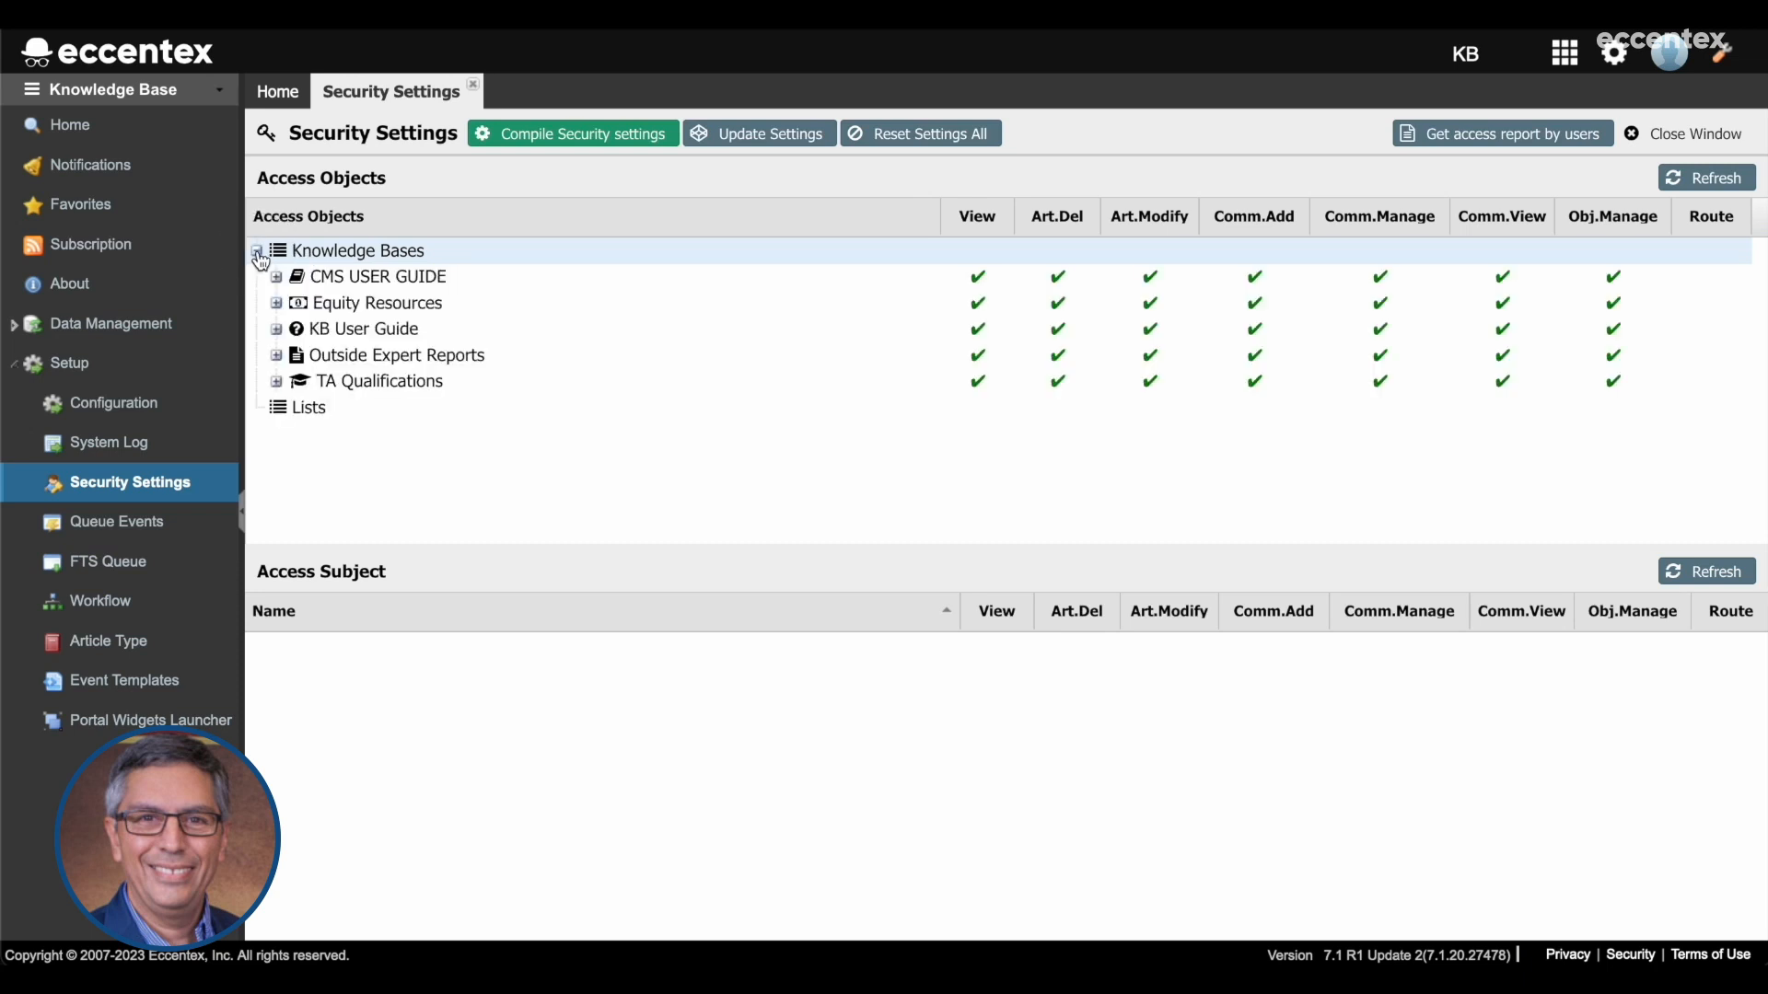
pyautogui.click(299, 412)
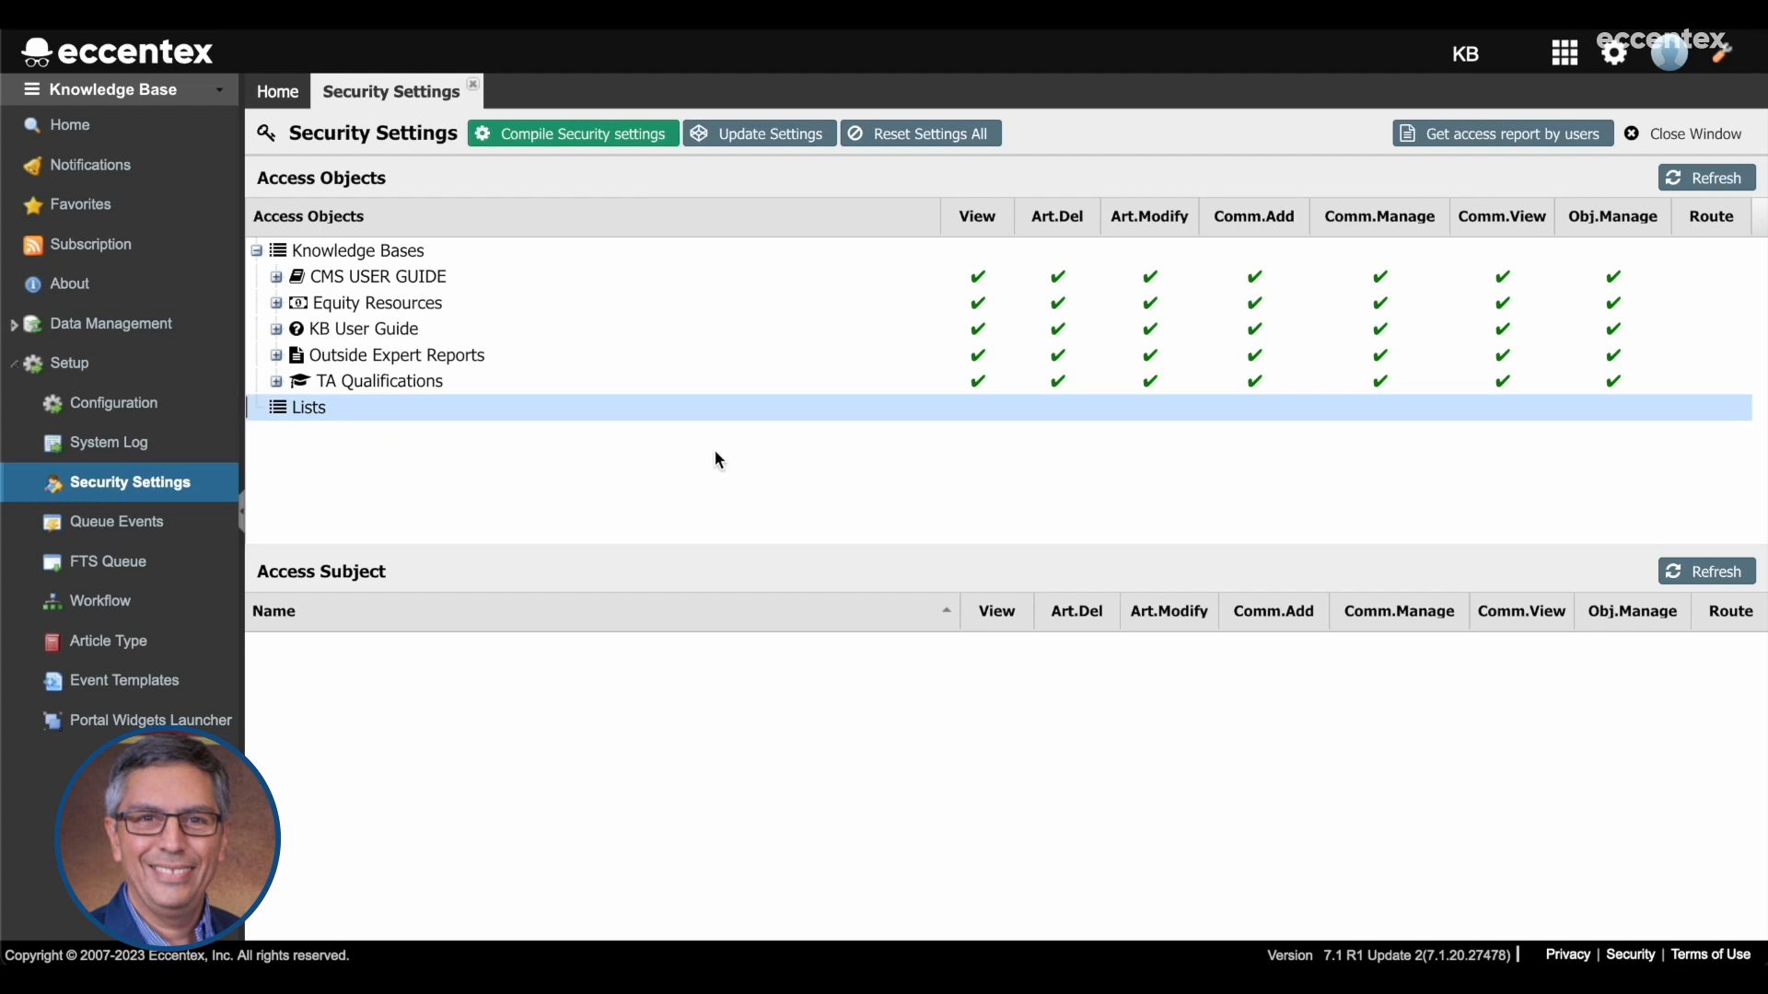
# - Show the access subjects for the Article Management category of KB User Guide and enlarge the Access Subject area
pyautogui.click(276, 330)
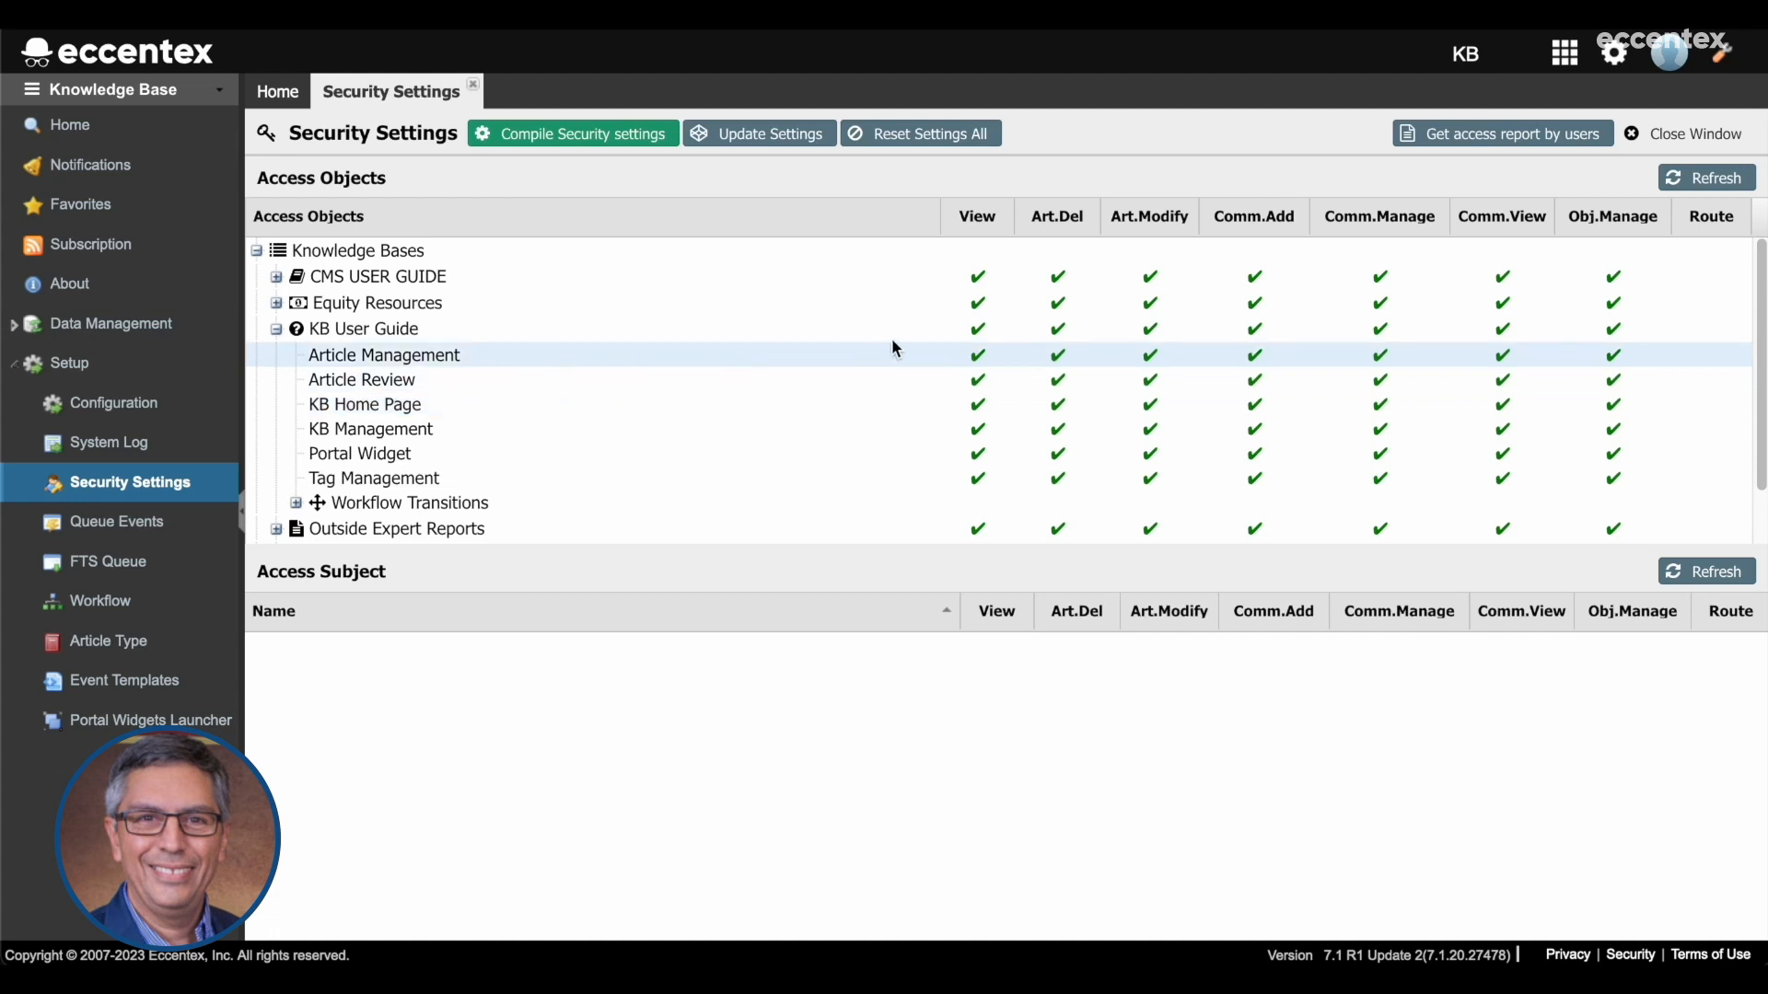
pyautogui.click(405, 358)
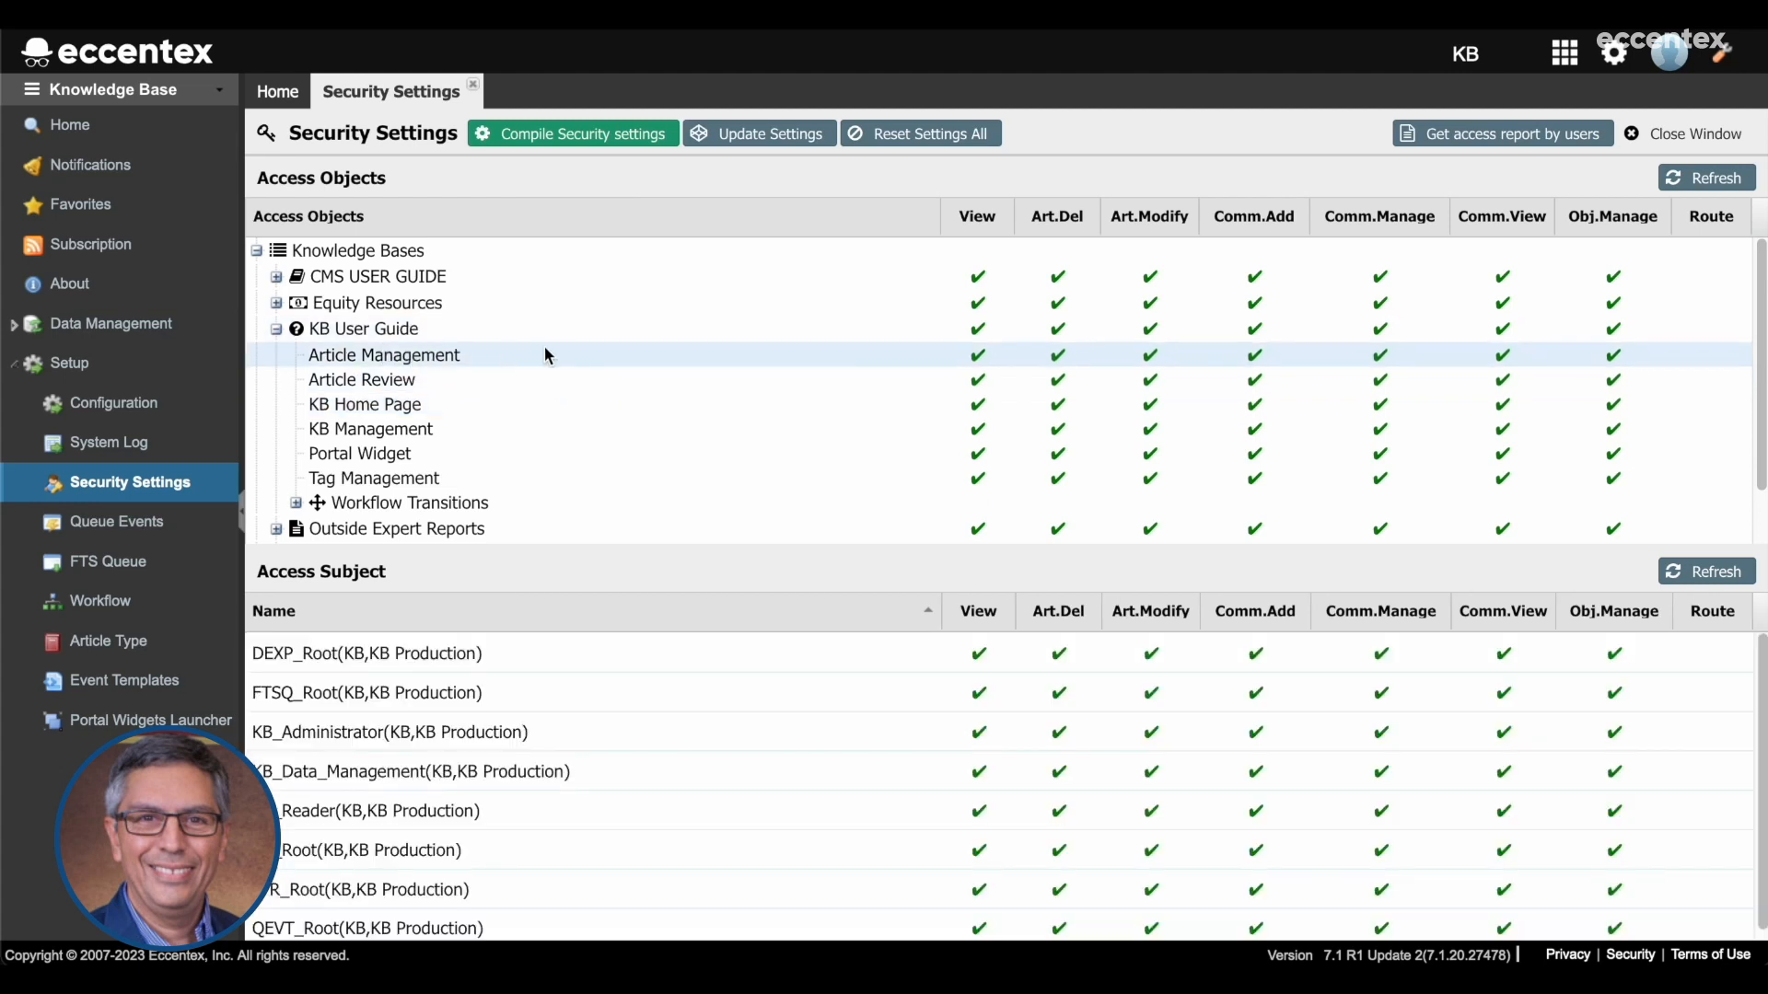
pyautogui.click(680, 356)
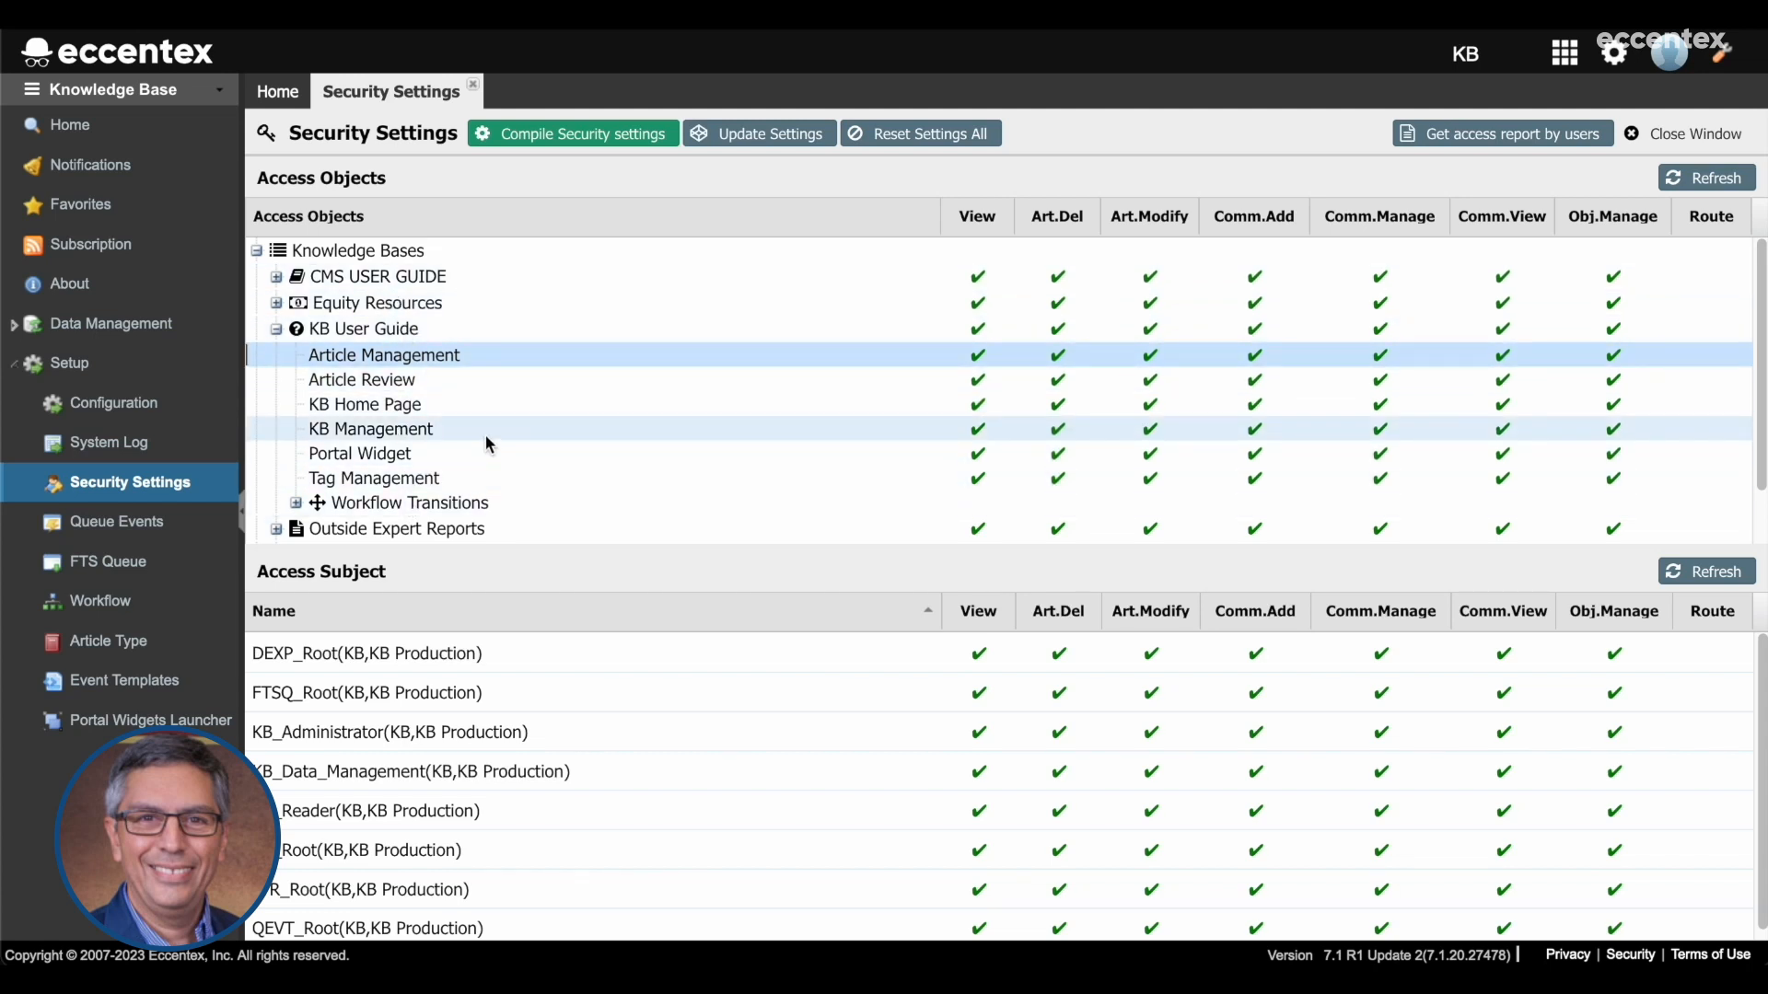
pyautogui.moveTo(657, 553); pyautogui.dragTo(663, 469)
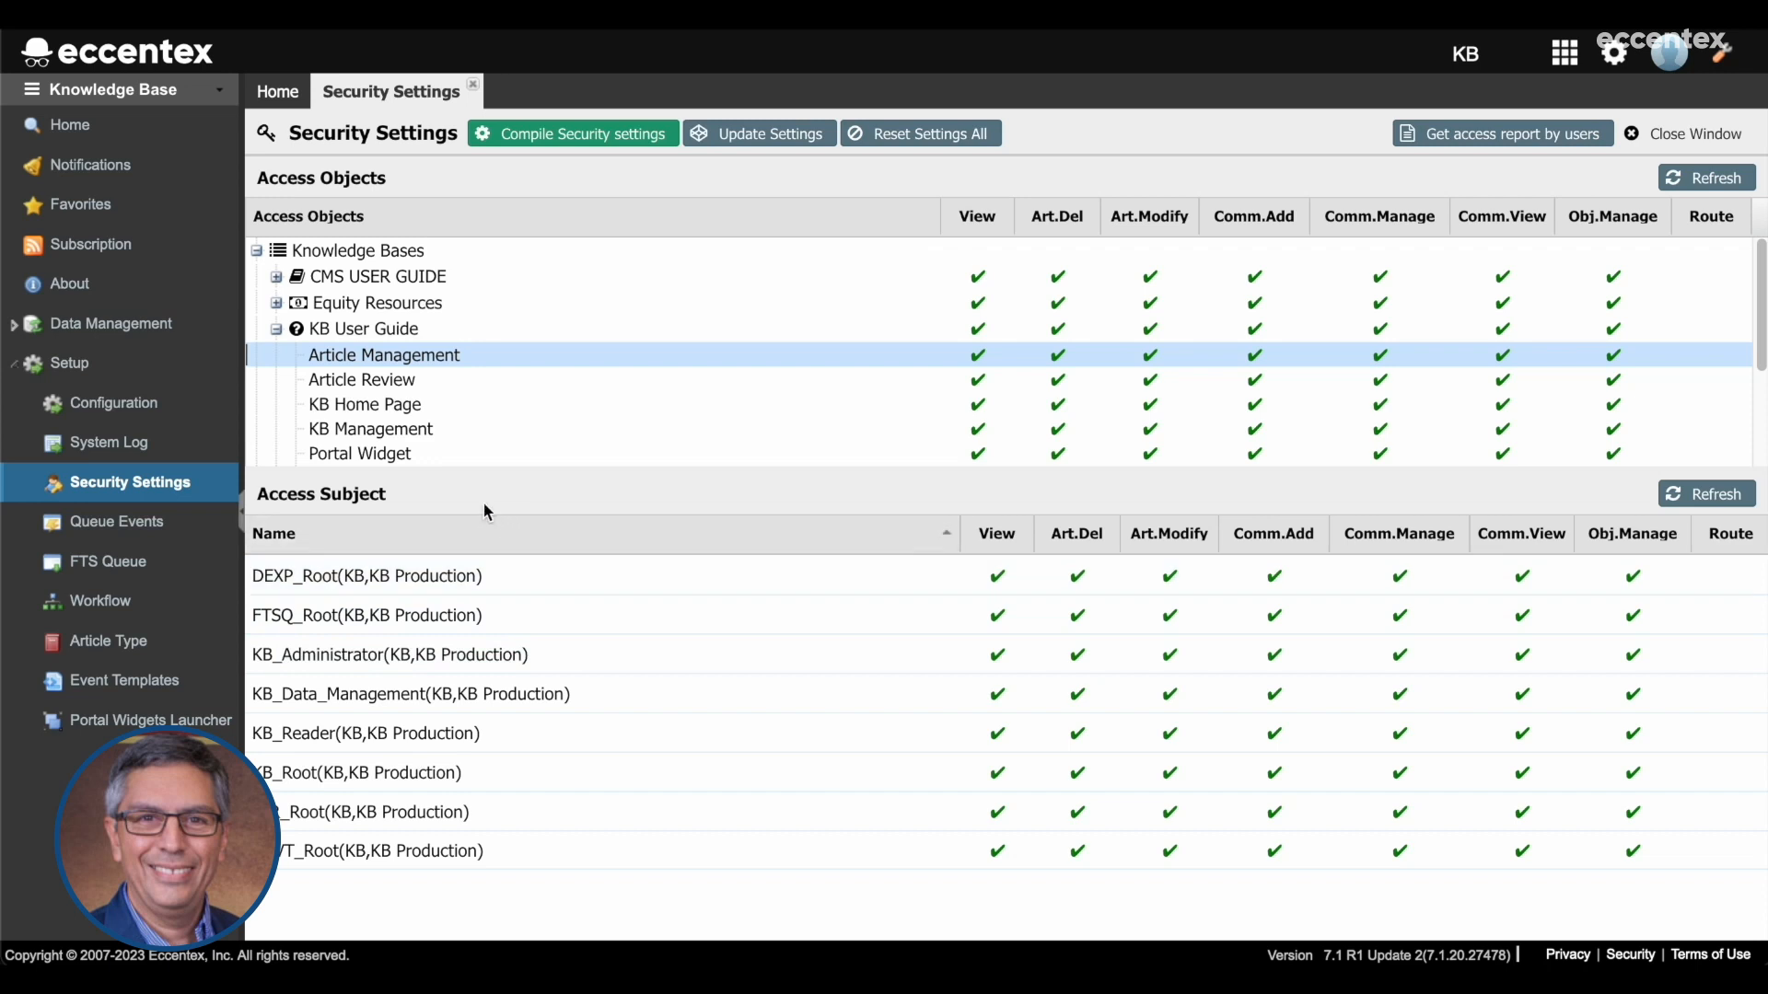
pyautogui.click(472, 541)
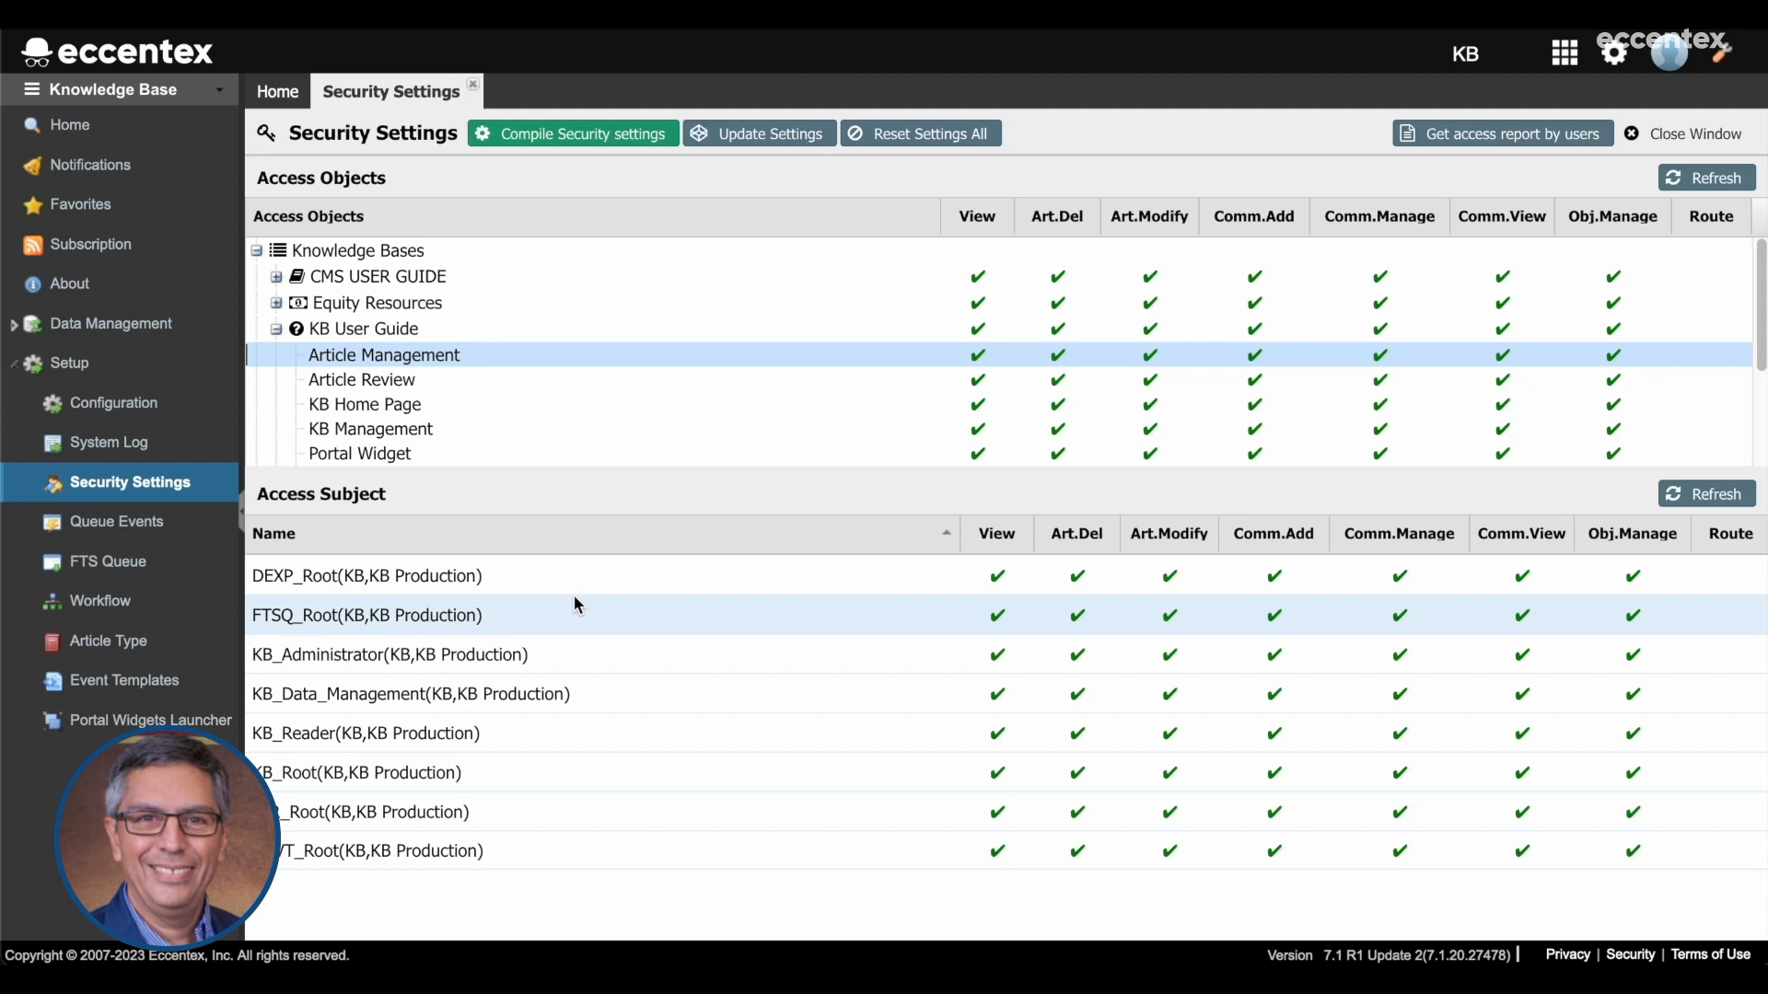
# - Examine the individual access rights of KB_Reader on the Article Management category
pyautogui.click(363, 742)
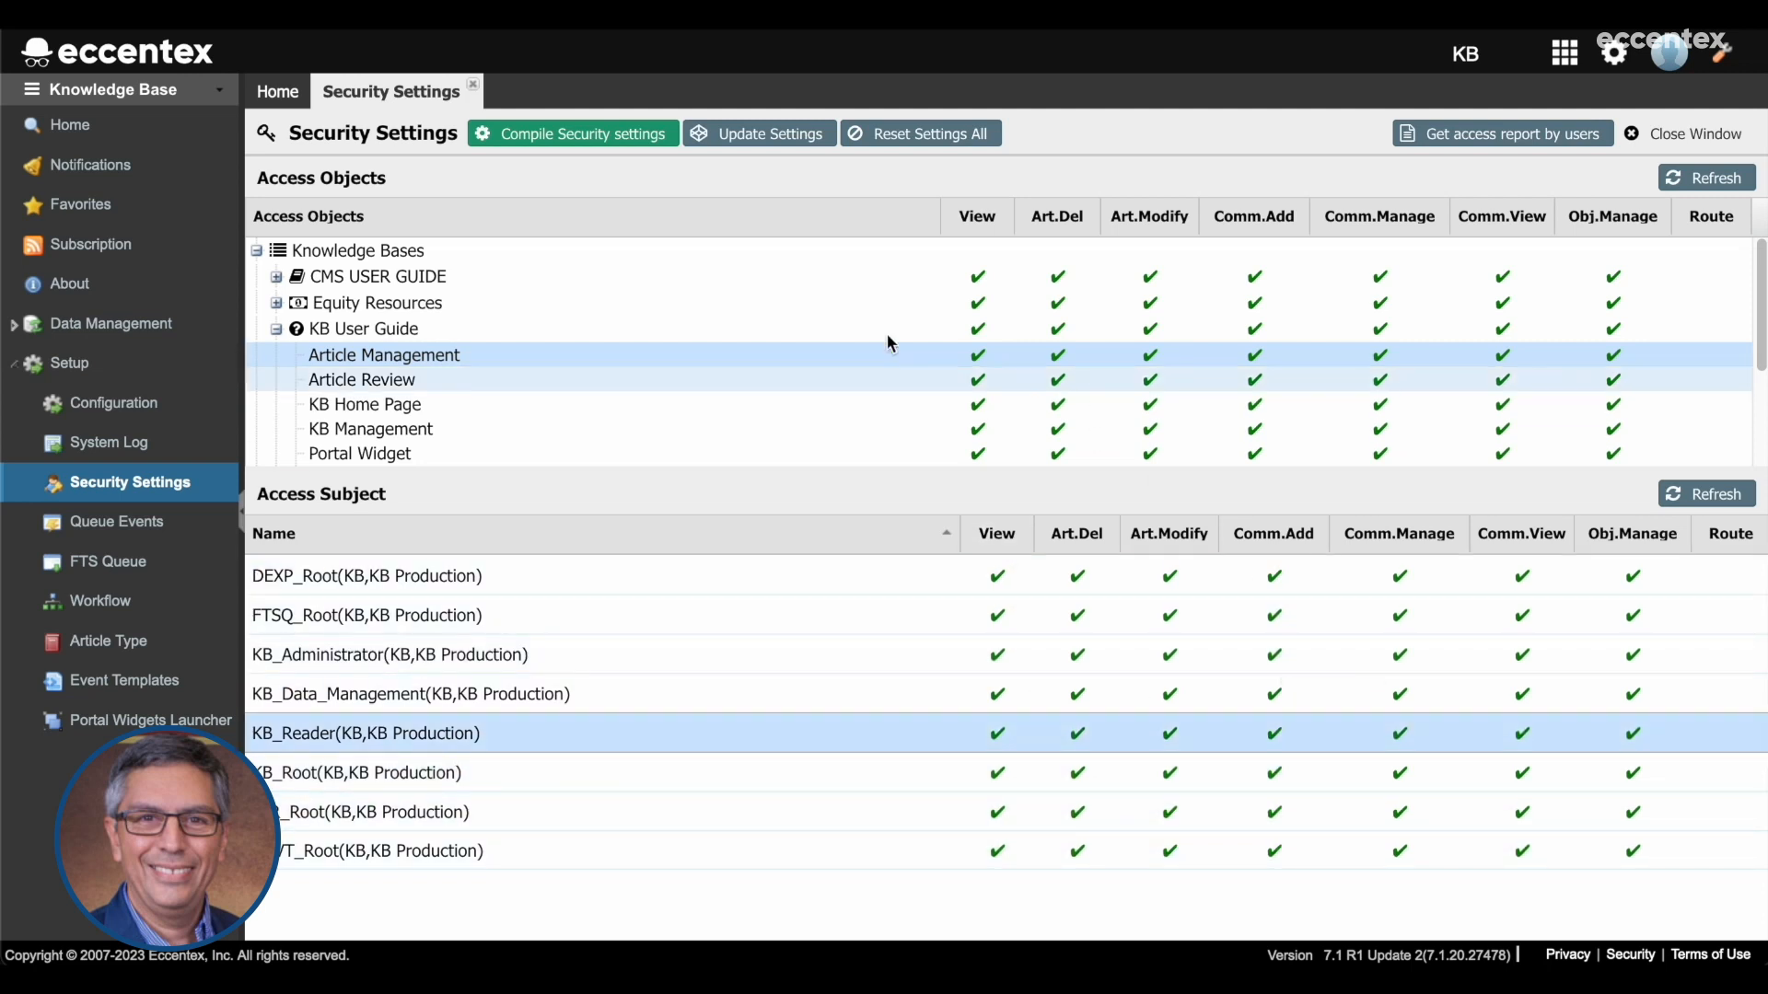
pyautogui.scroll(-2, 522, 379)
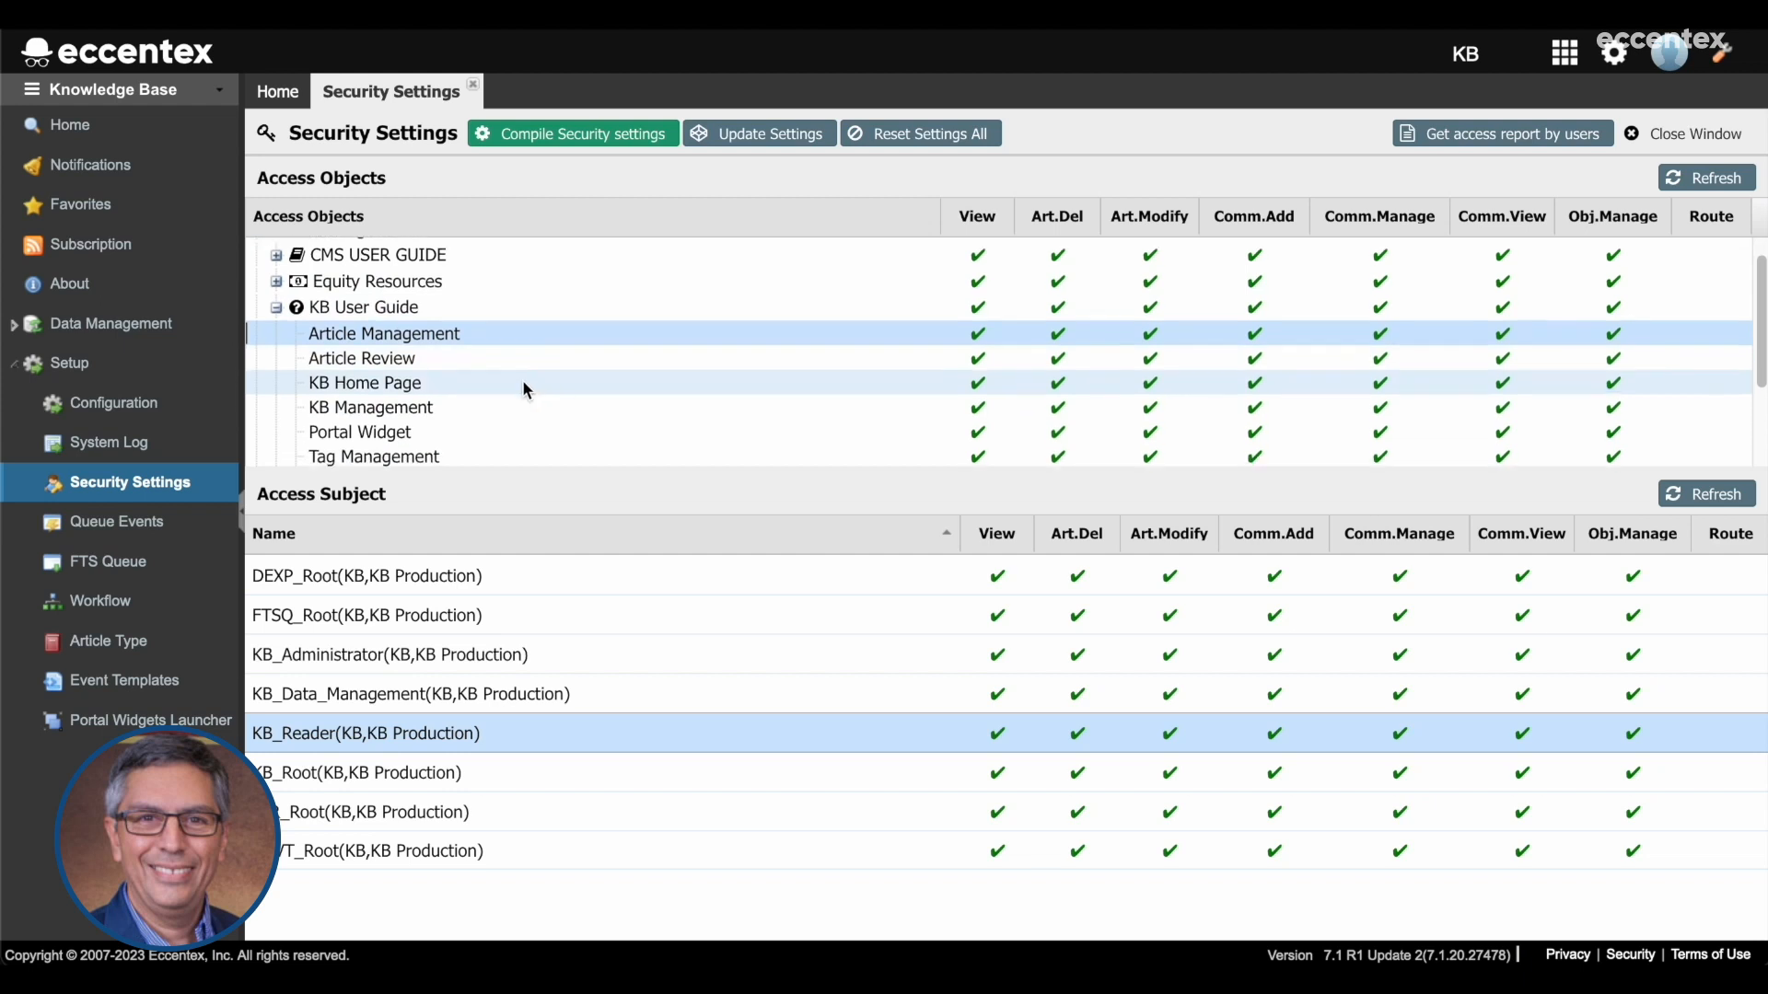
pyautogui.scroll(1, 630, 388)
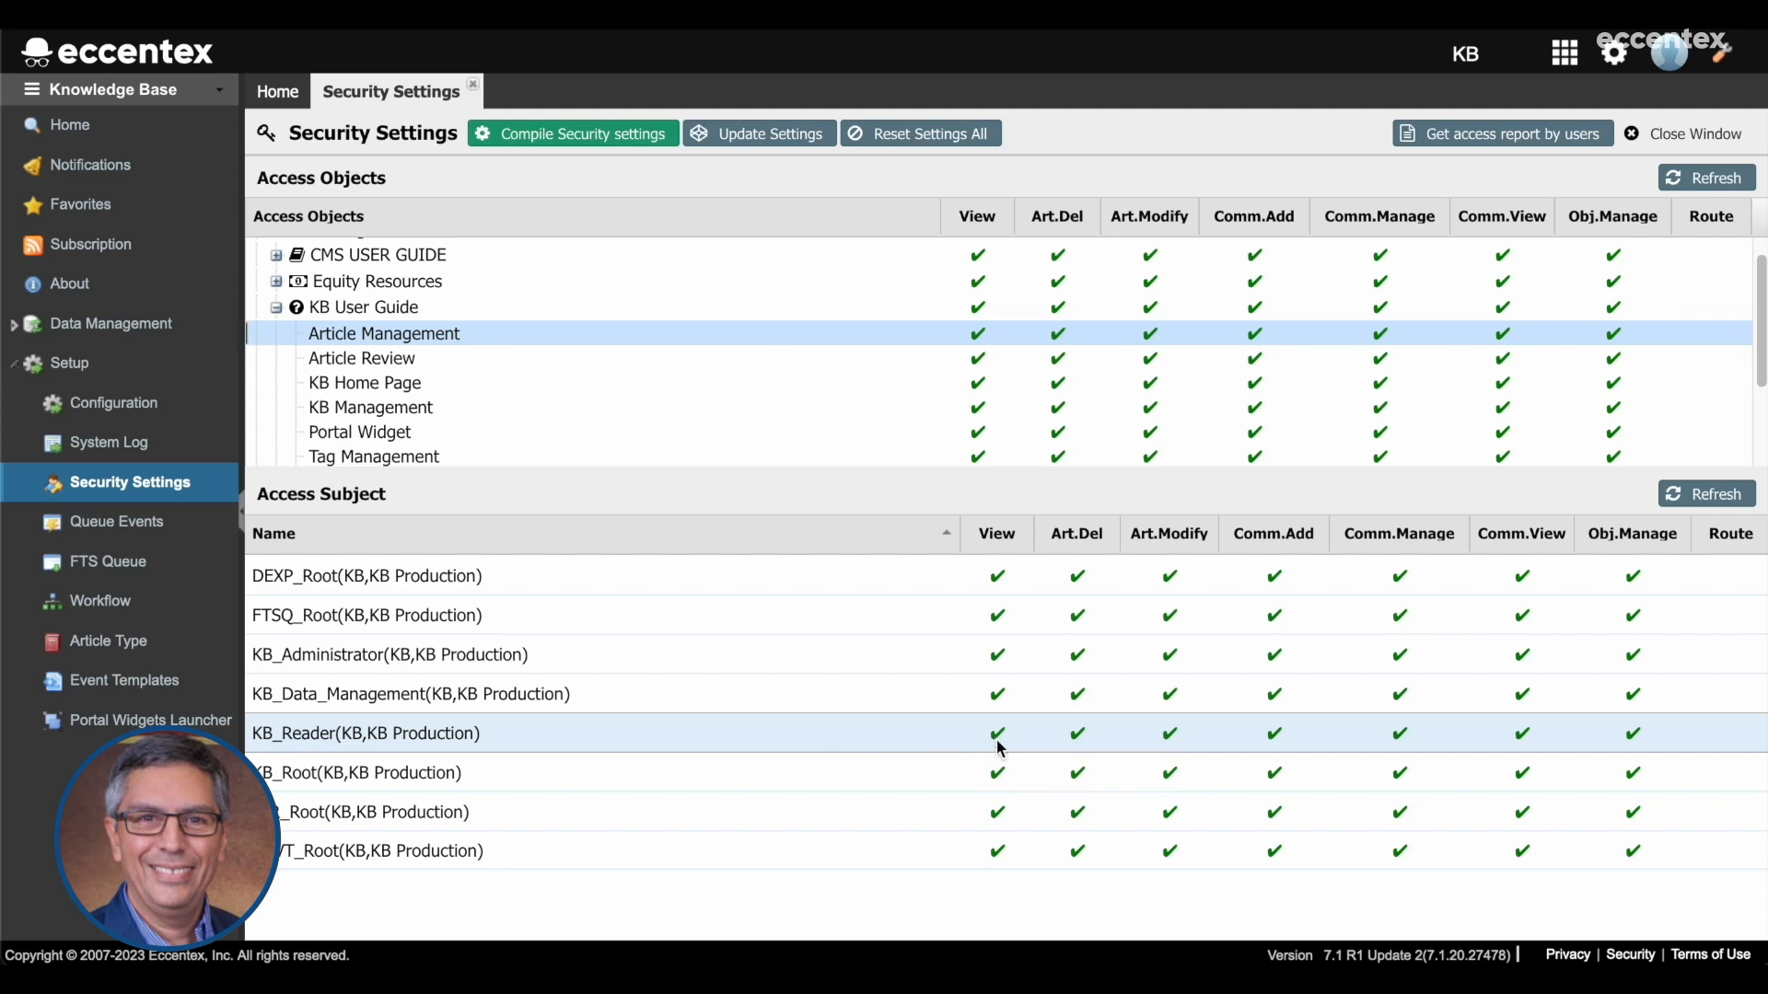
pyautogui.click(1059, 746)
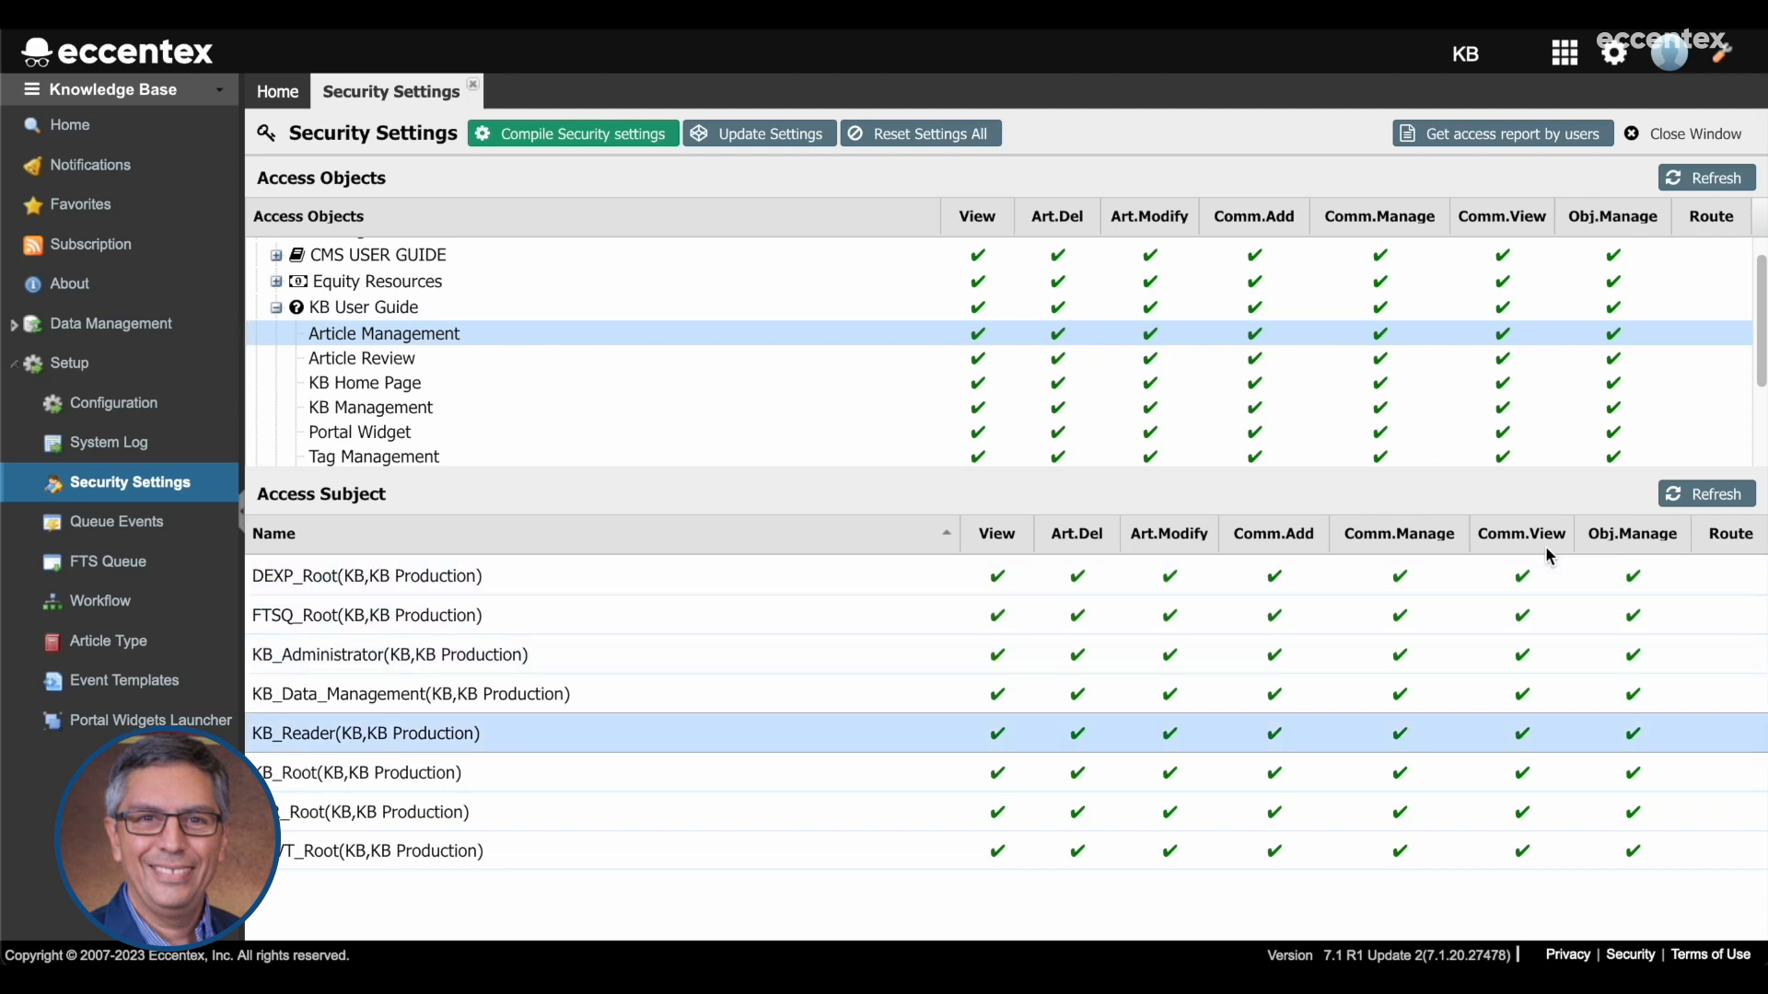
pyautogui.click(1547, 751)
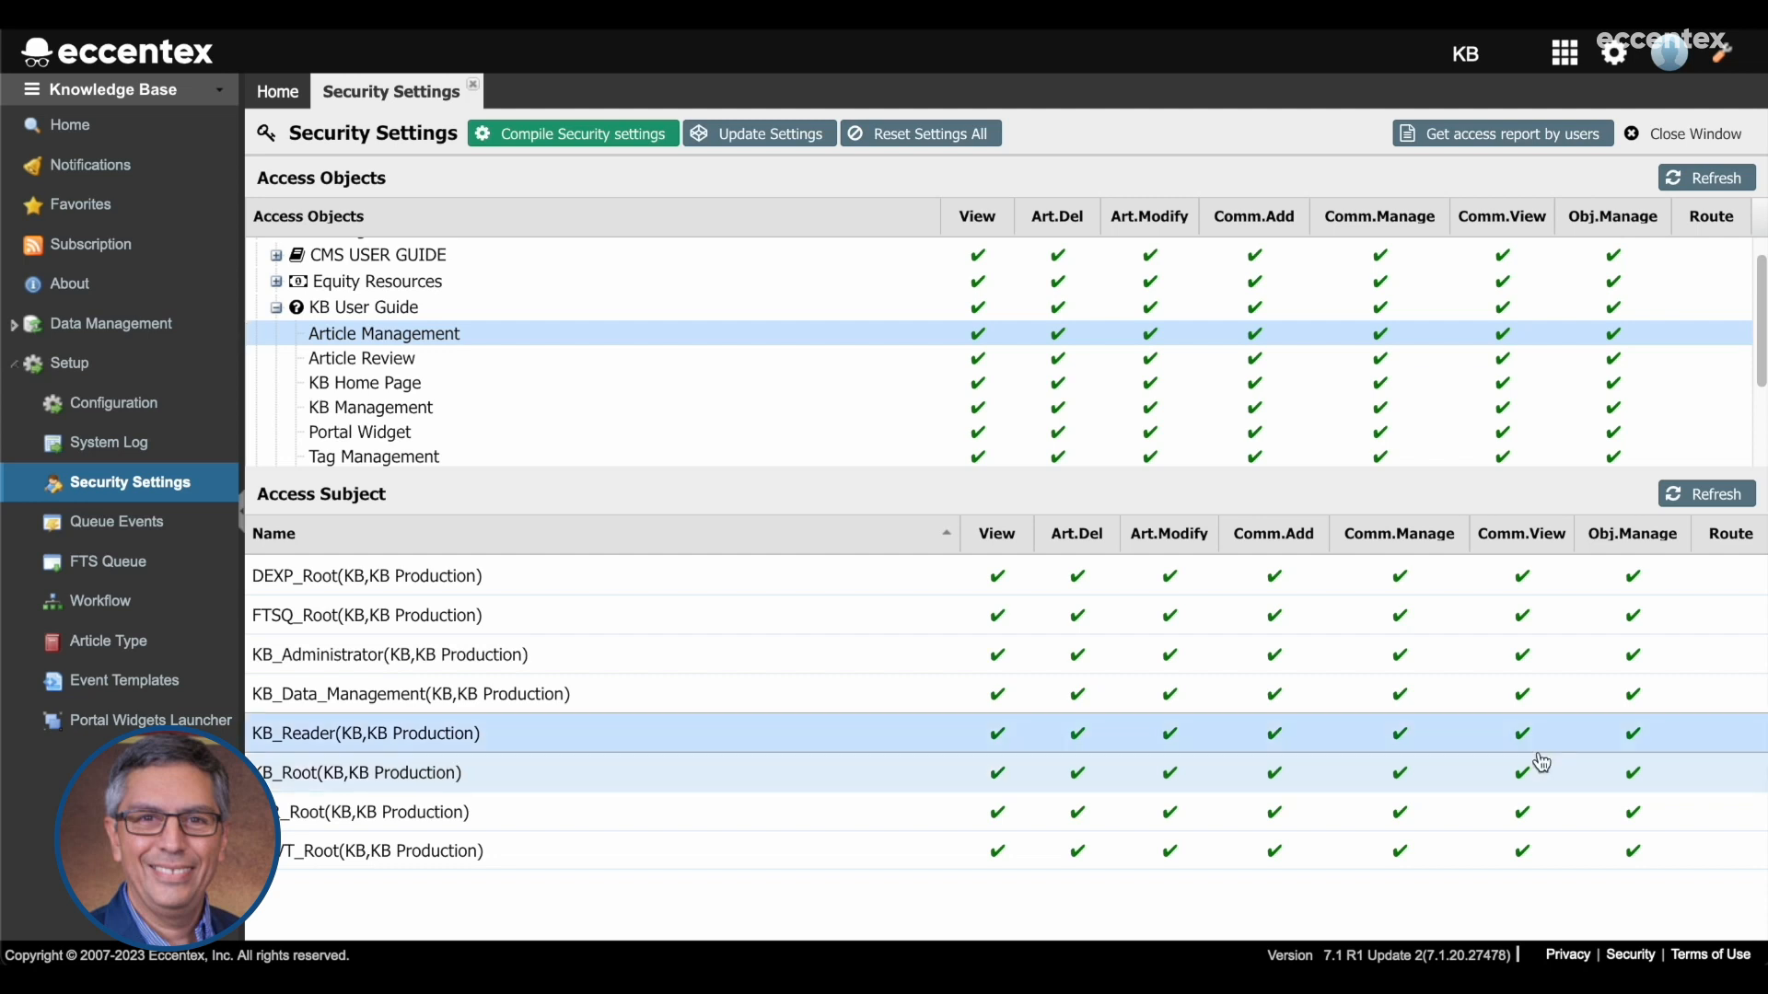
pyautogui.click(1683, 744)
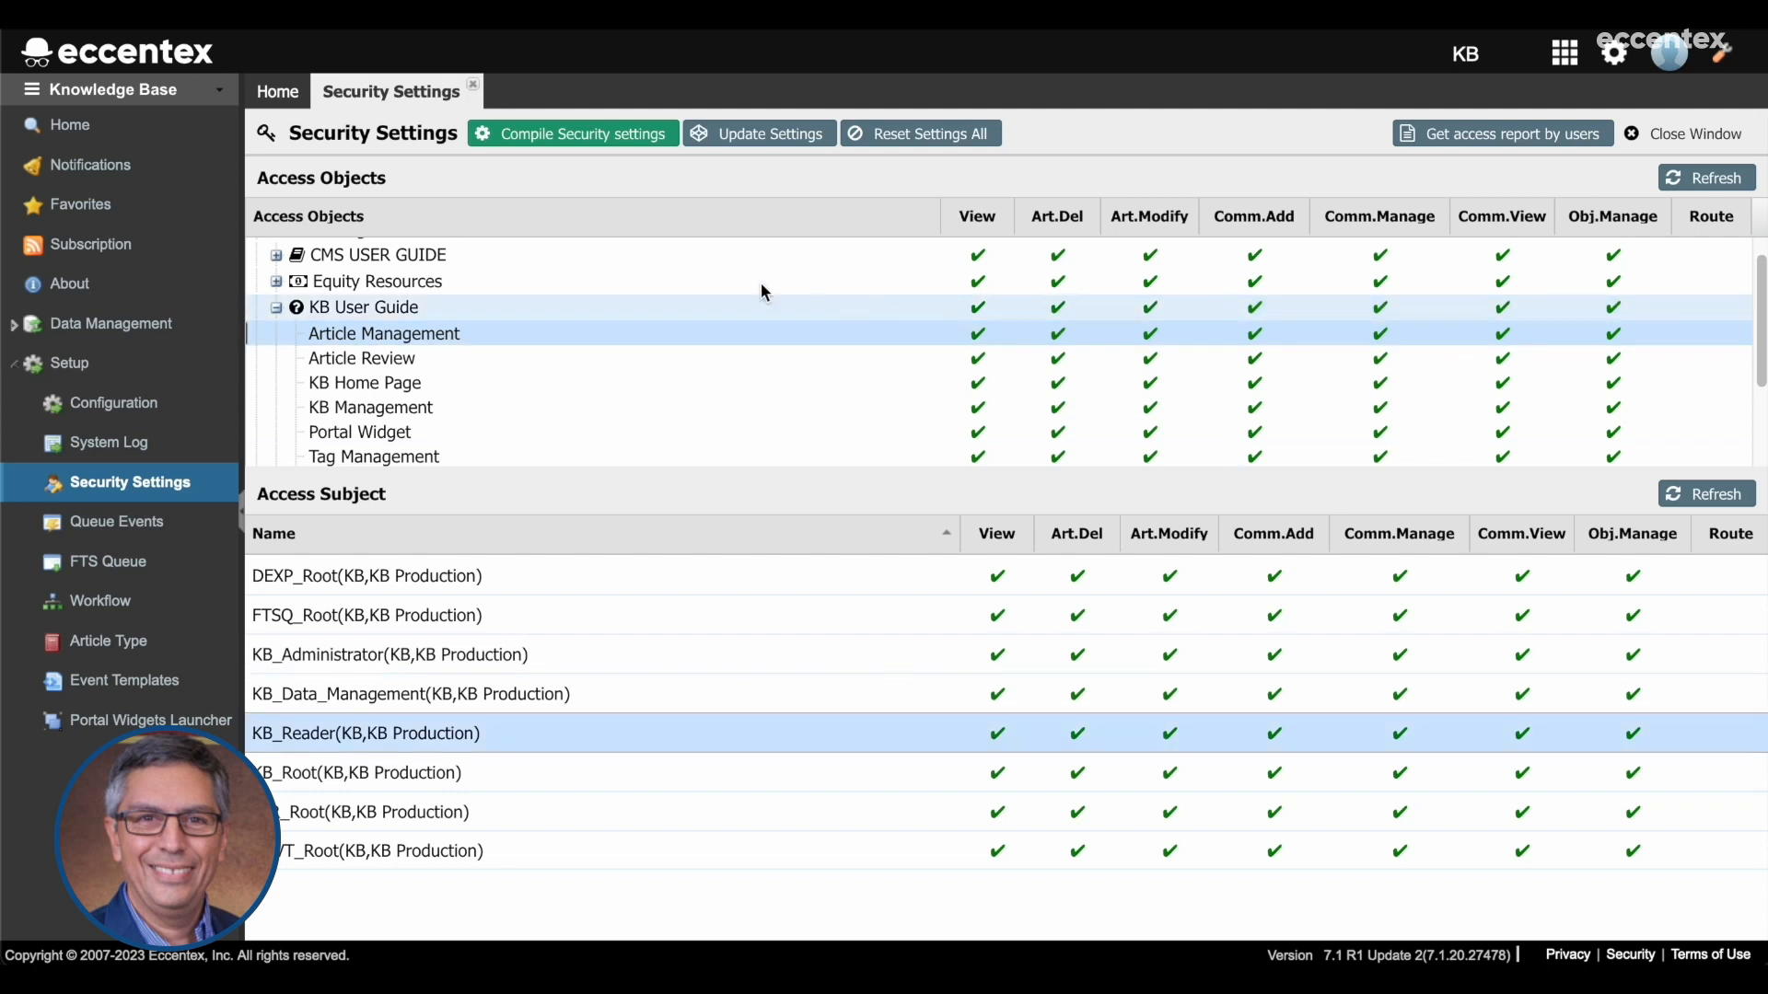
pyautogui.click(481, 339)
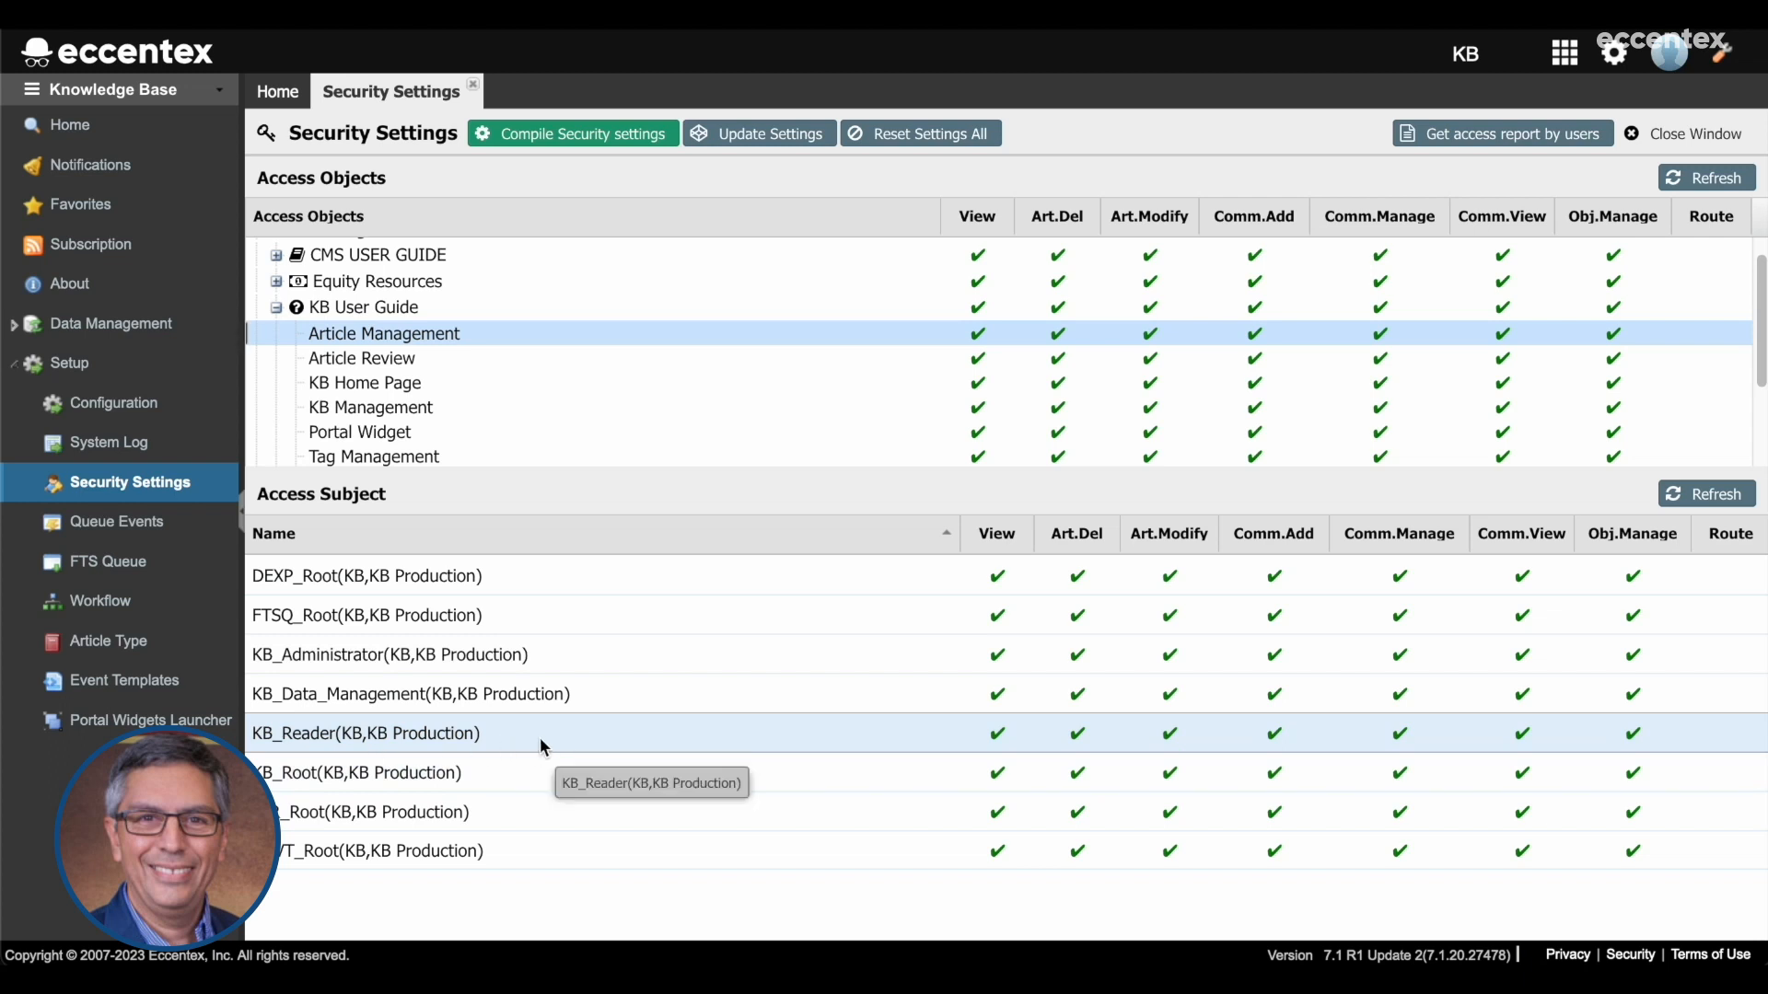
# - Revoke KB_Reader's Obj.Manage right on Article Management and save the change
pyautogui.click(1634, 735)
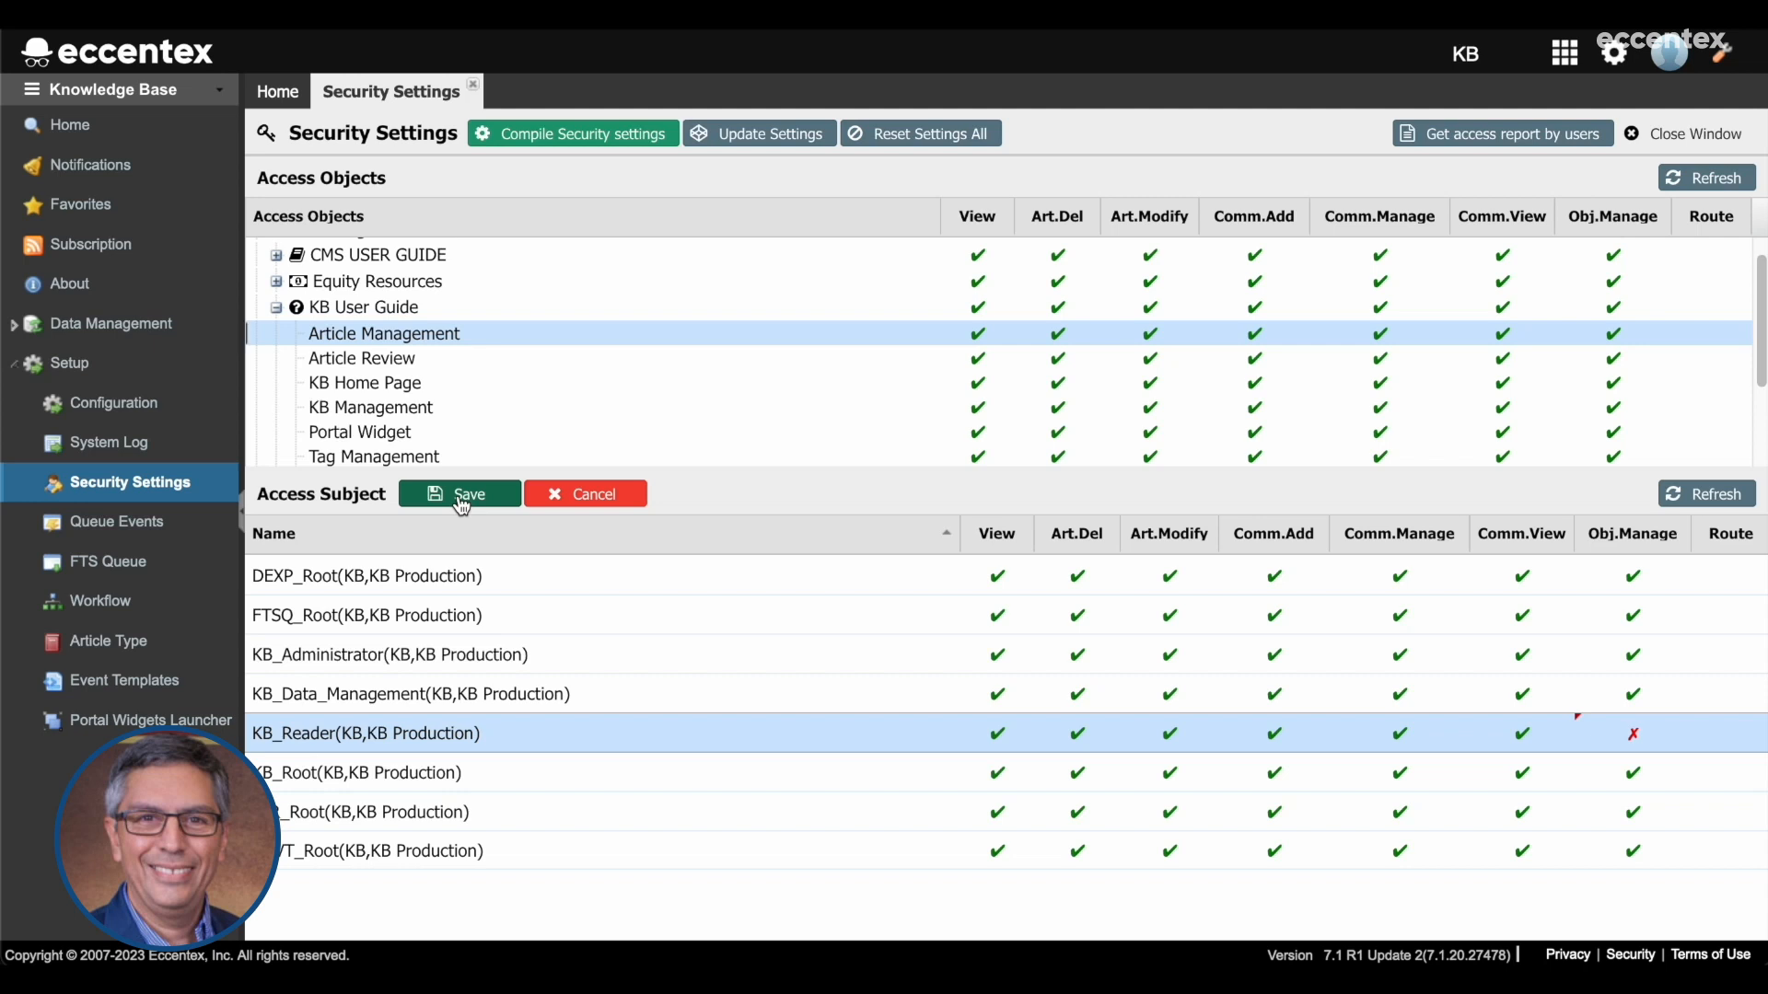
pyautogui.click(611, 509)
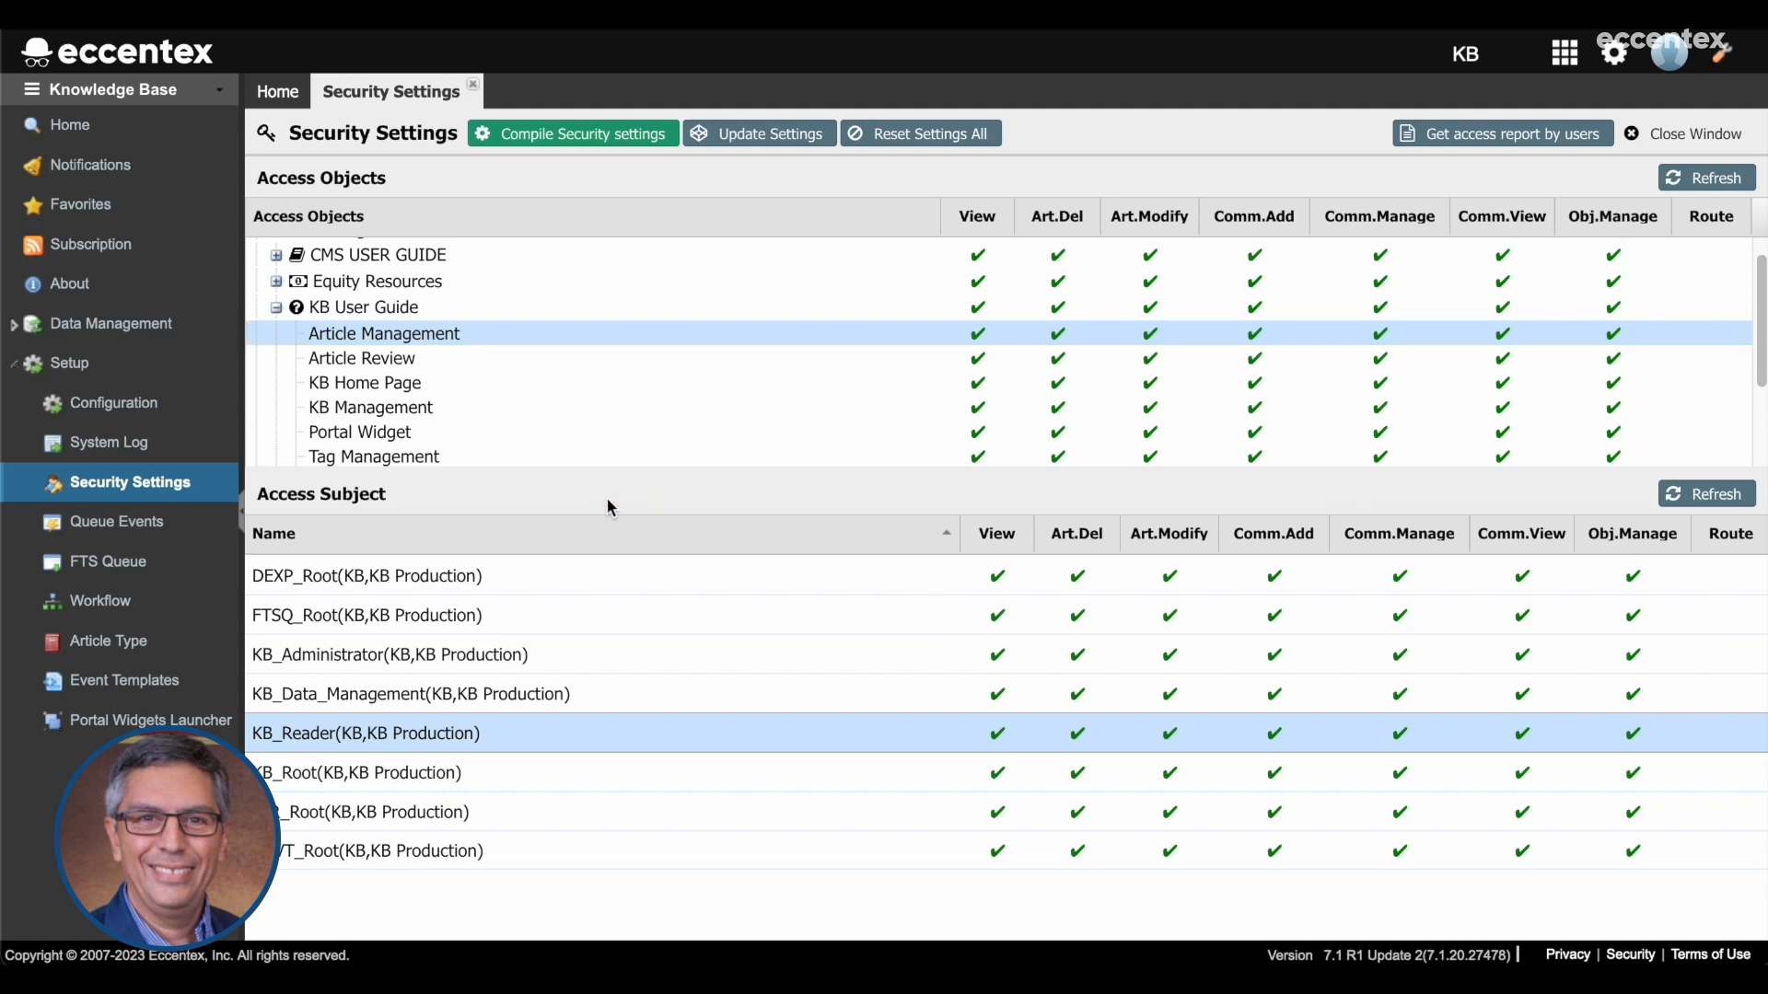
pyautogui.click(1641, 742)
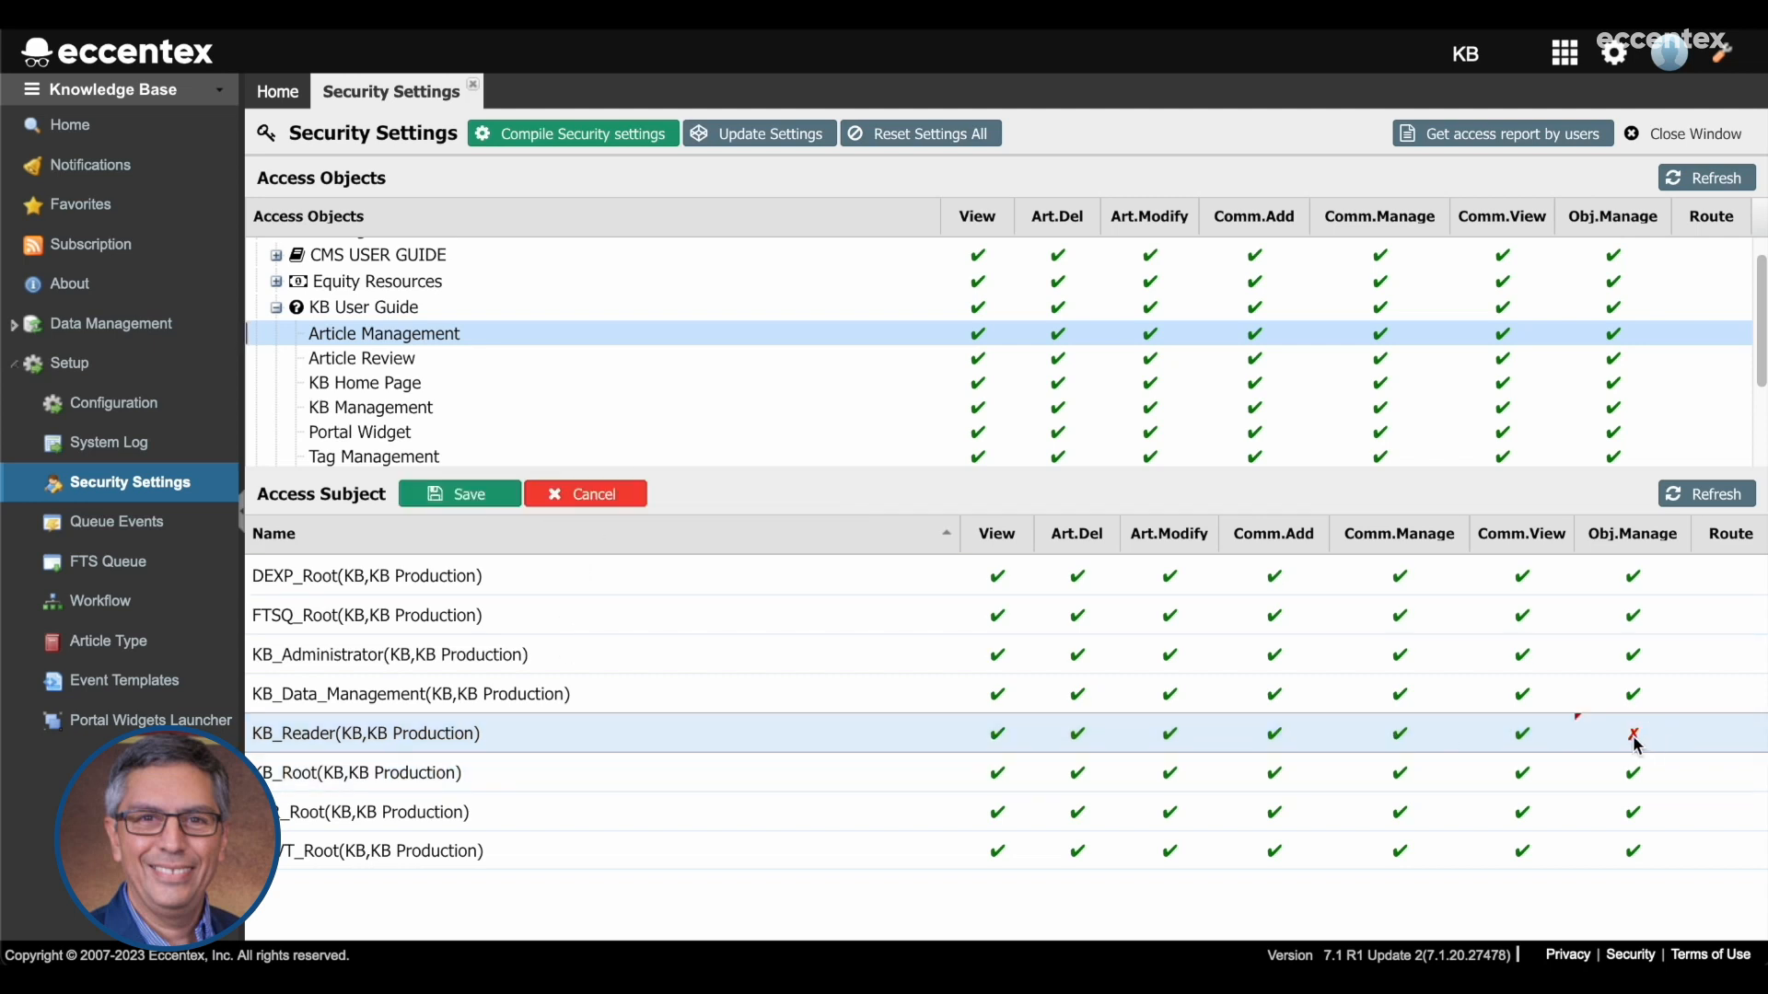
pyautogui.click(454, 494)
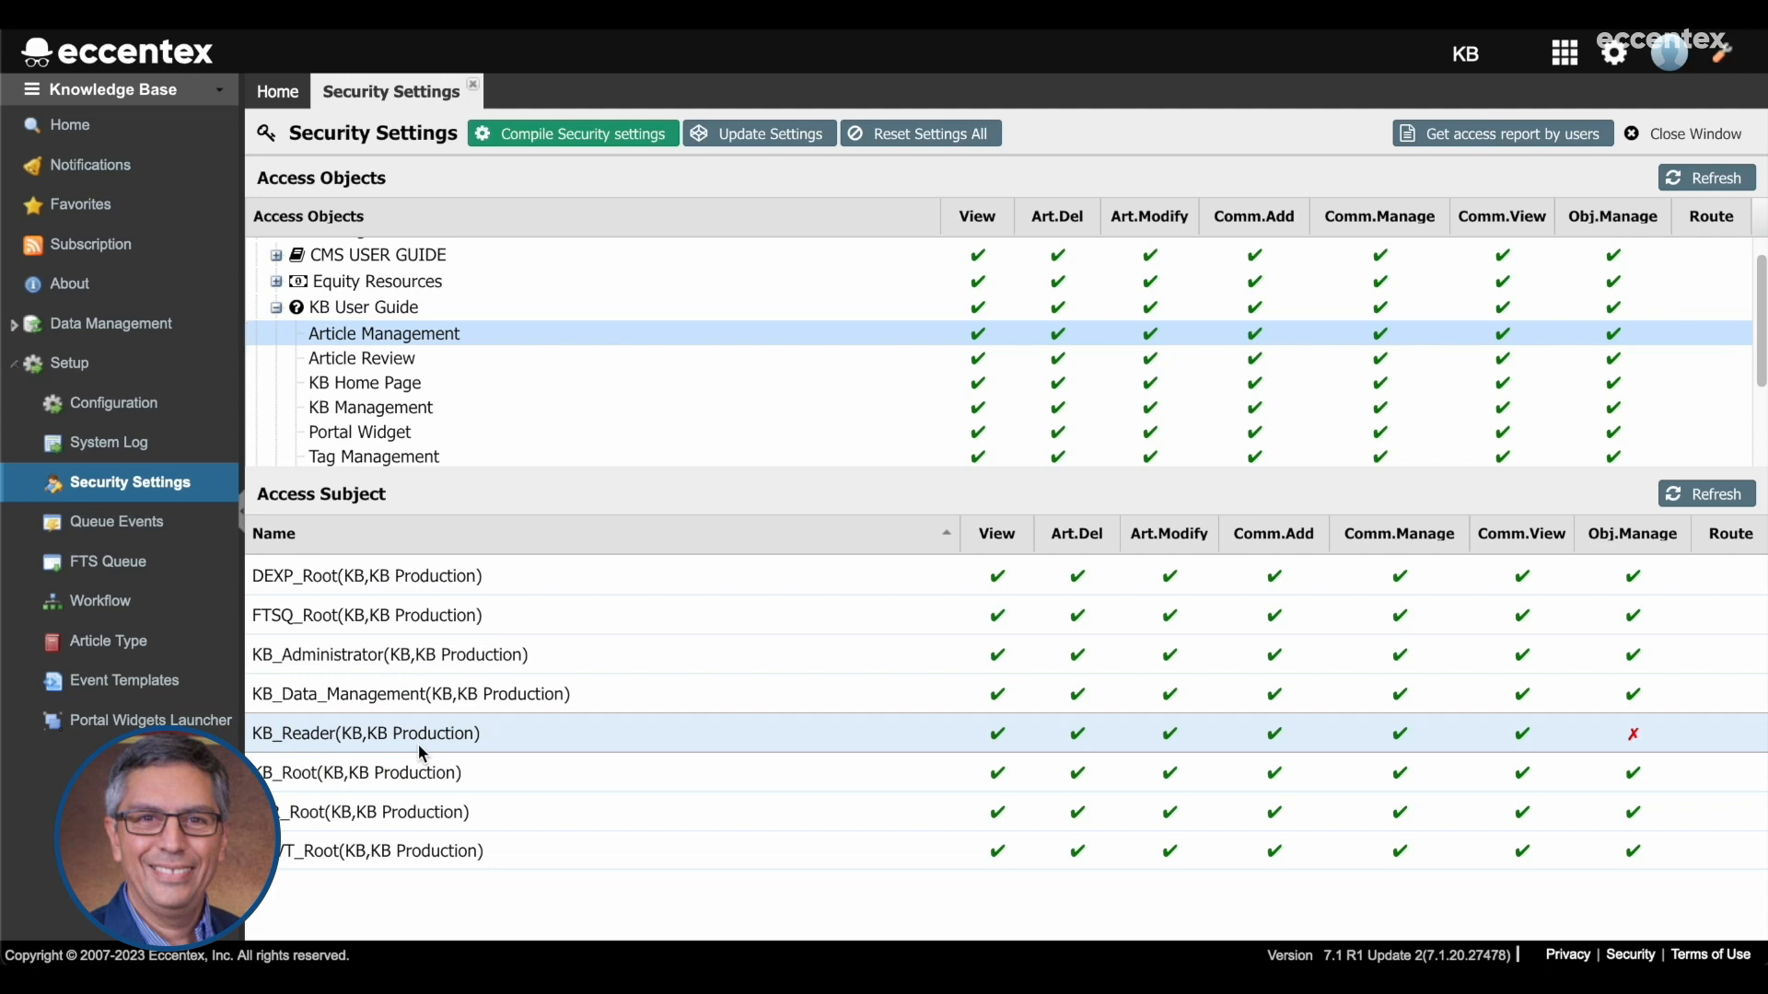
# - Compile the security settings to apply KB_Reader's revoked Obj.Manage right, and acknowledge the completion message
pyautogui.click(1644, 736)
pyautogui.click(660, 746)
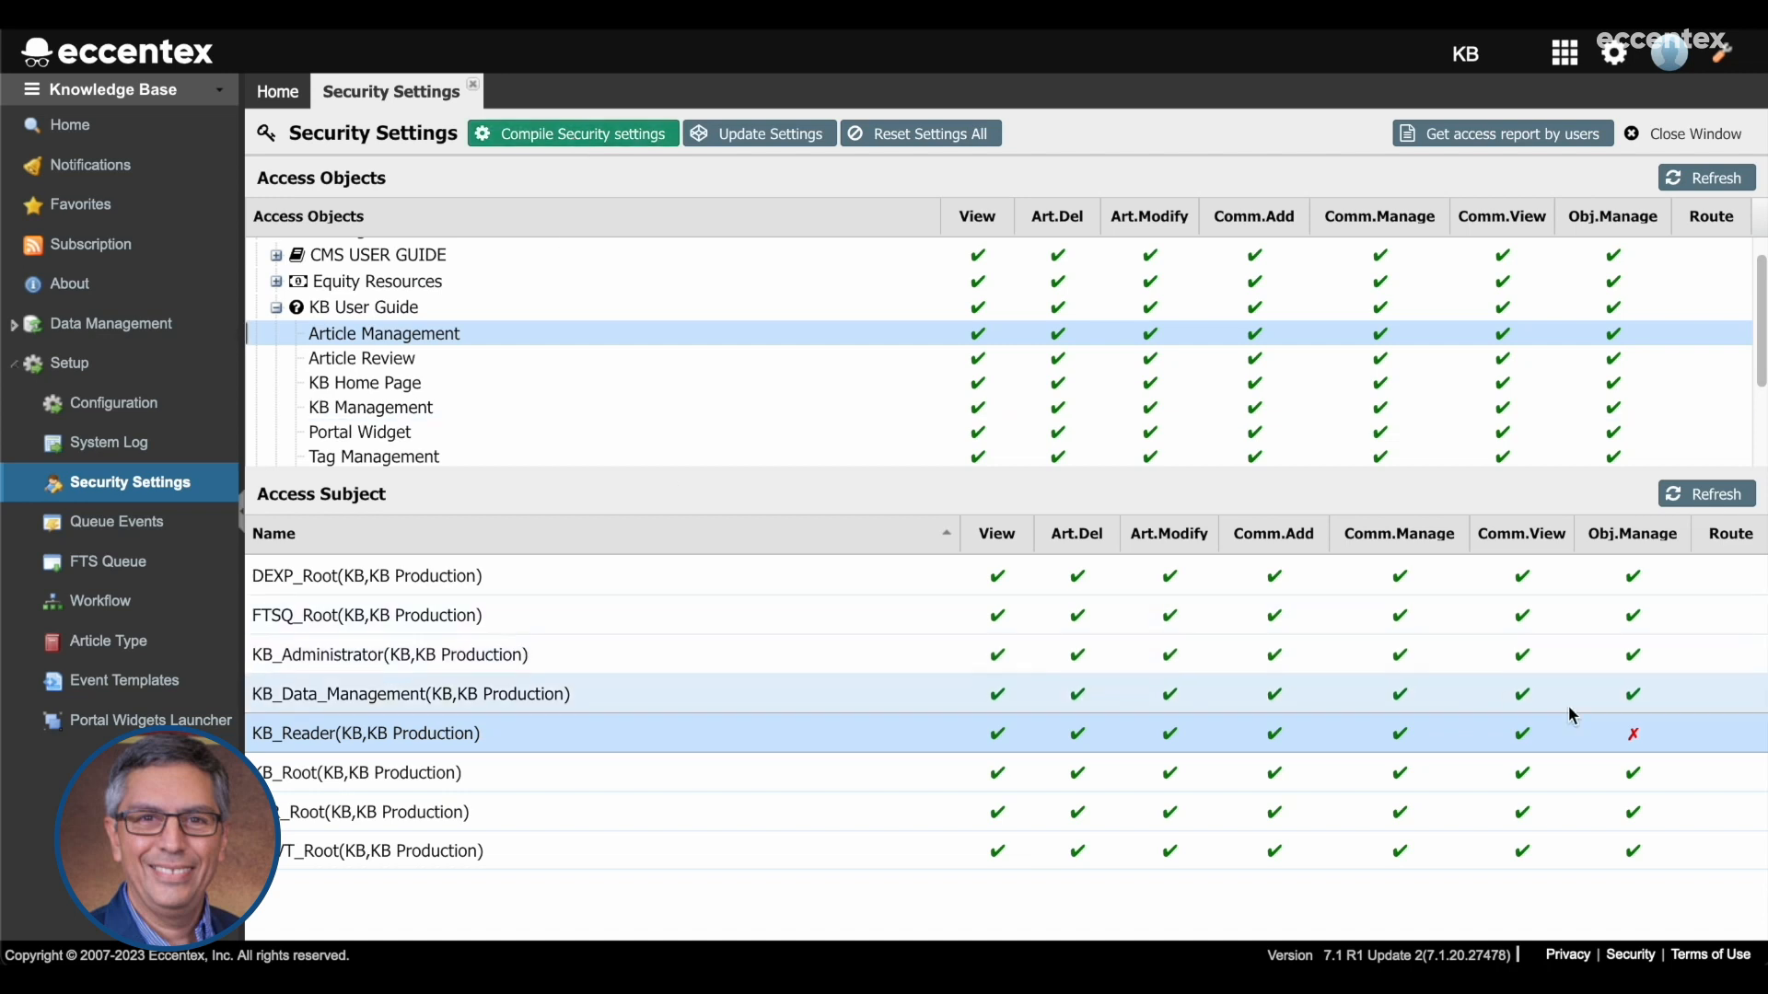
pyautogui.click(1630, 748)
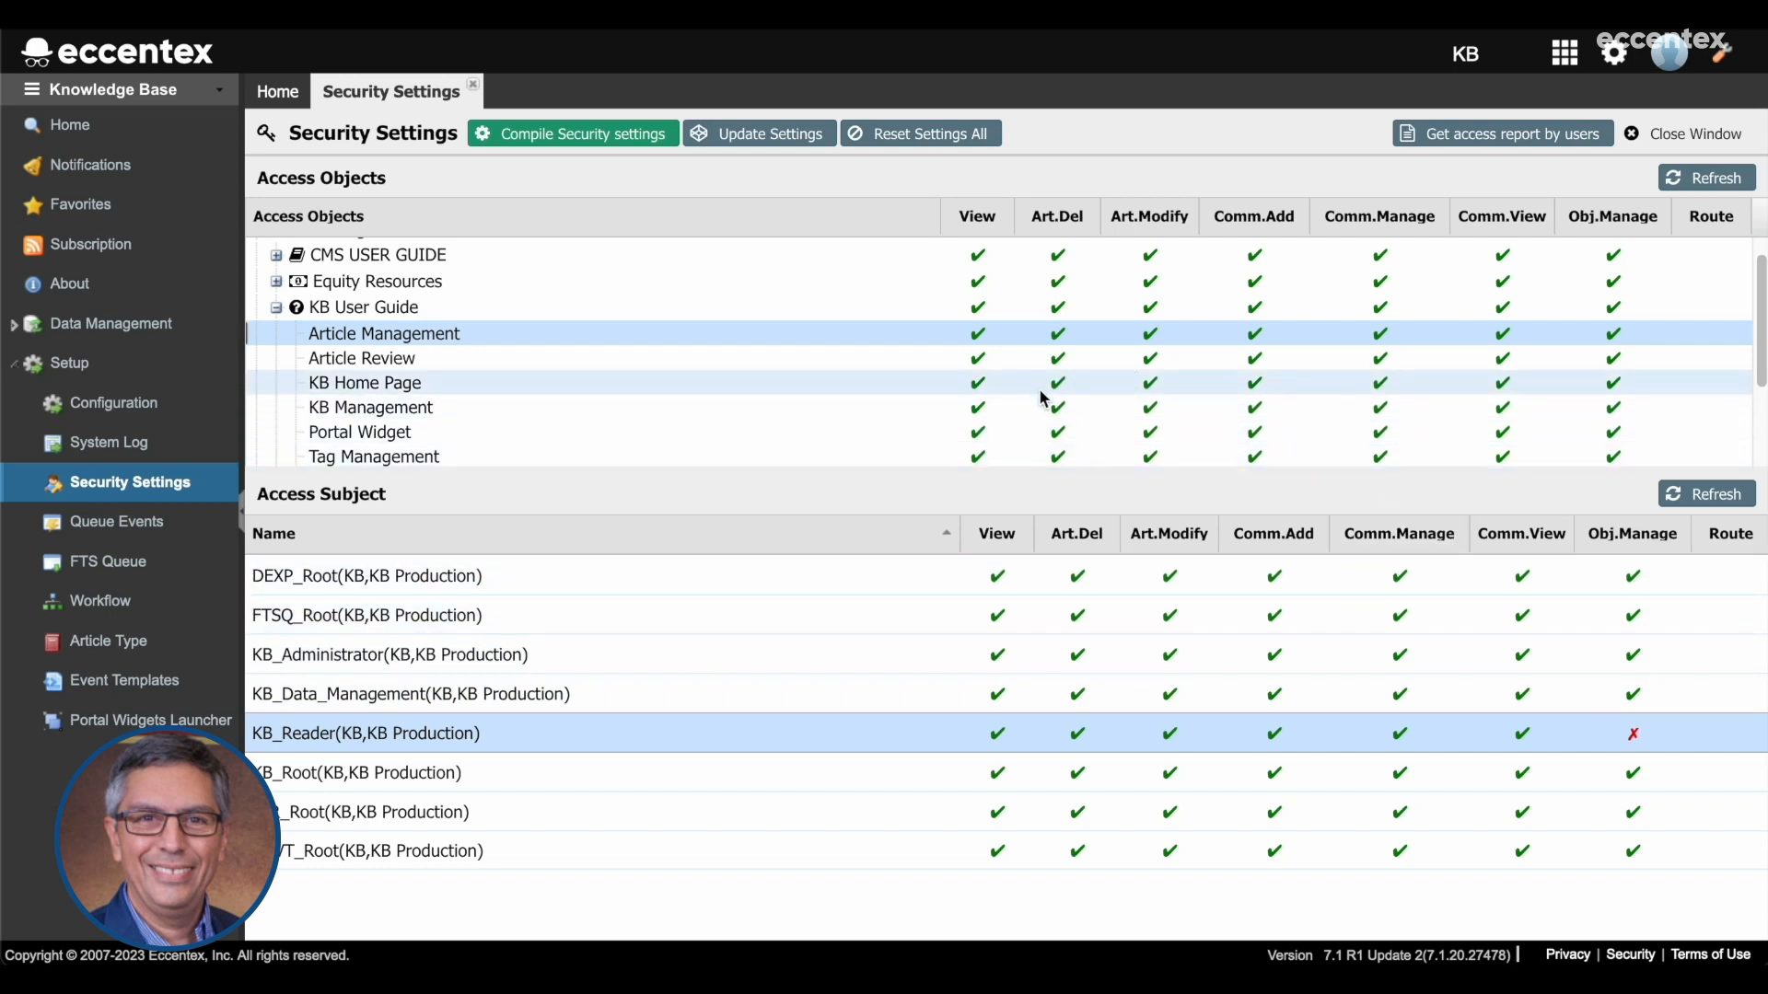
pyautogui.click(836, 334)
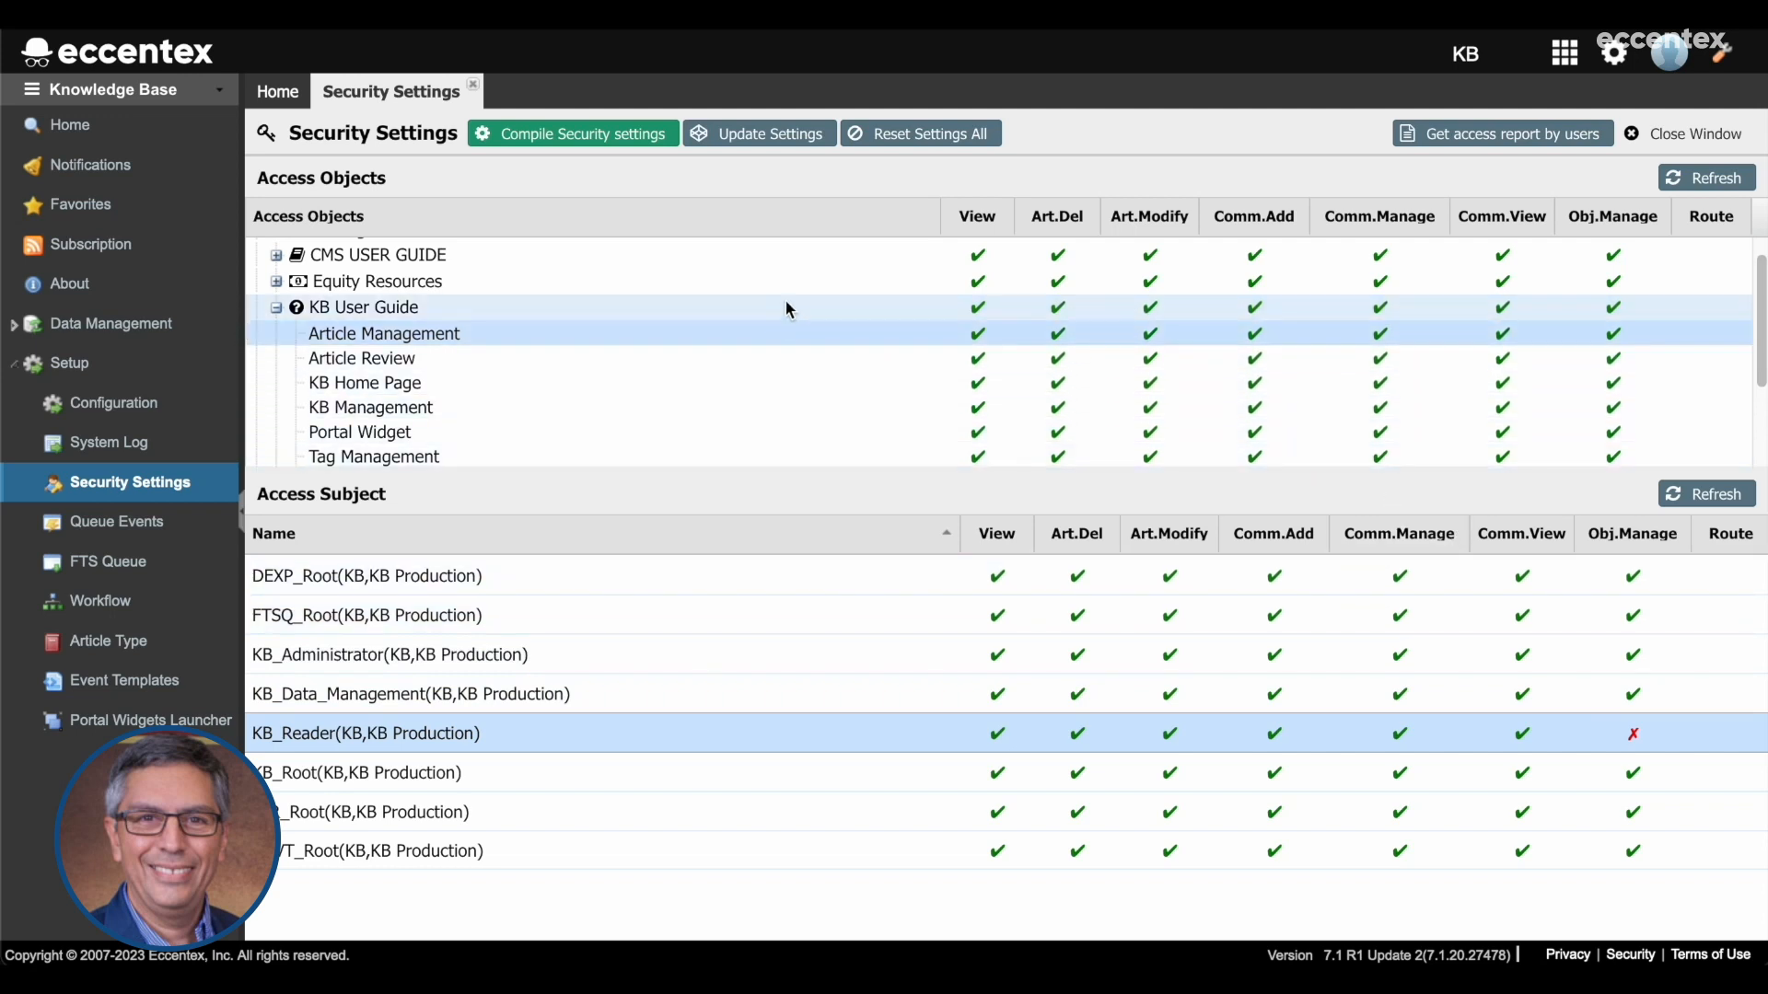
pyautogui.click(568, 140)
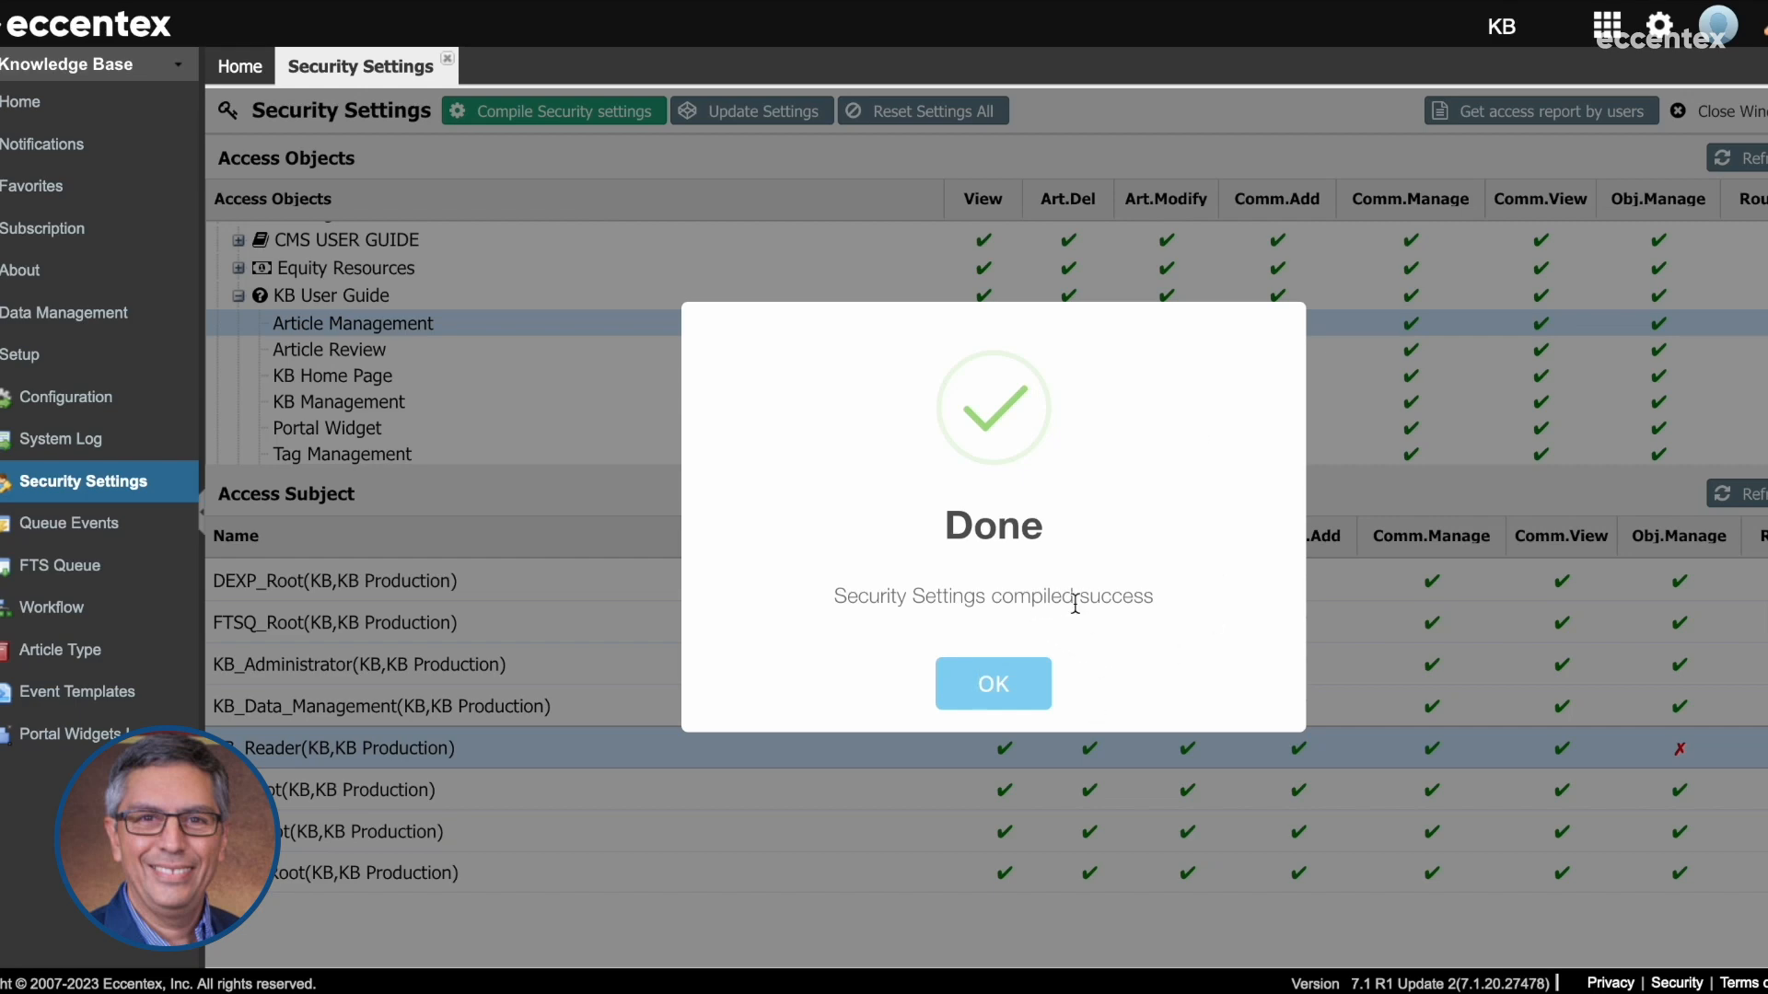
pyautogui.click(1021, 695)
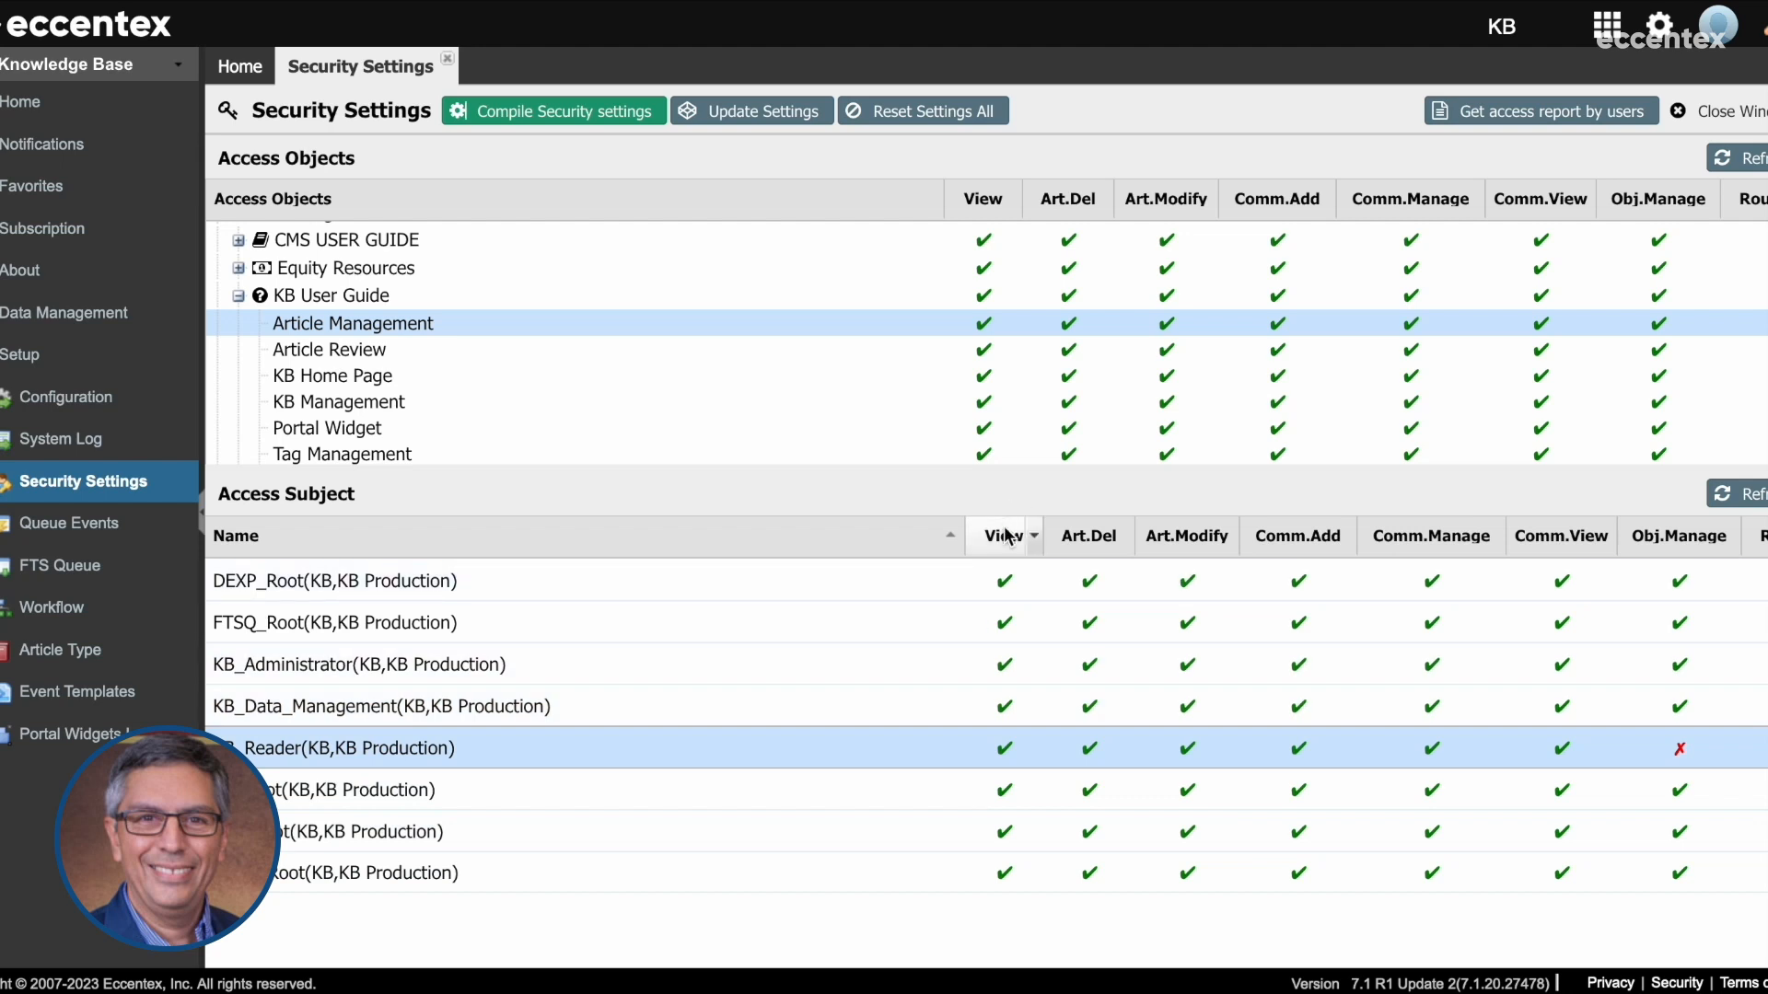
# - Revoke KB_Reader's View, Art.Del and Art.Modify rights on Article Management and save the changes
pyautogui.click(1005, 749)
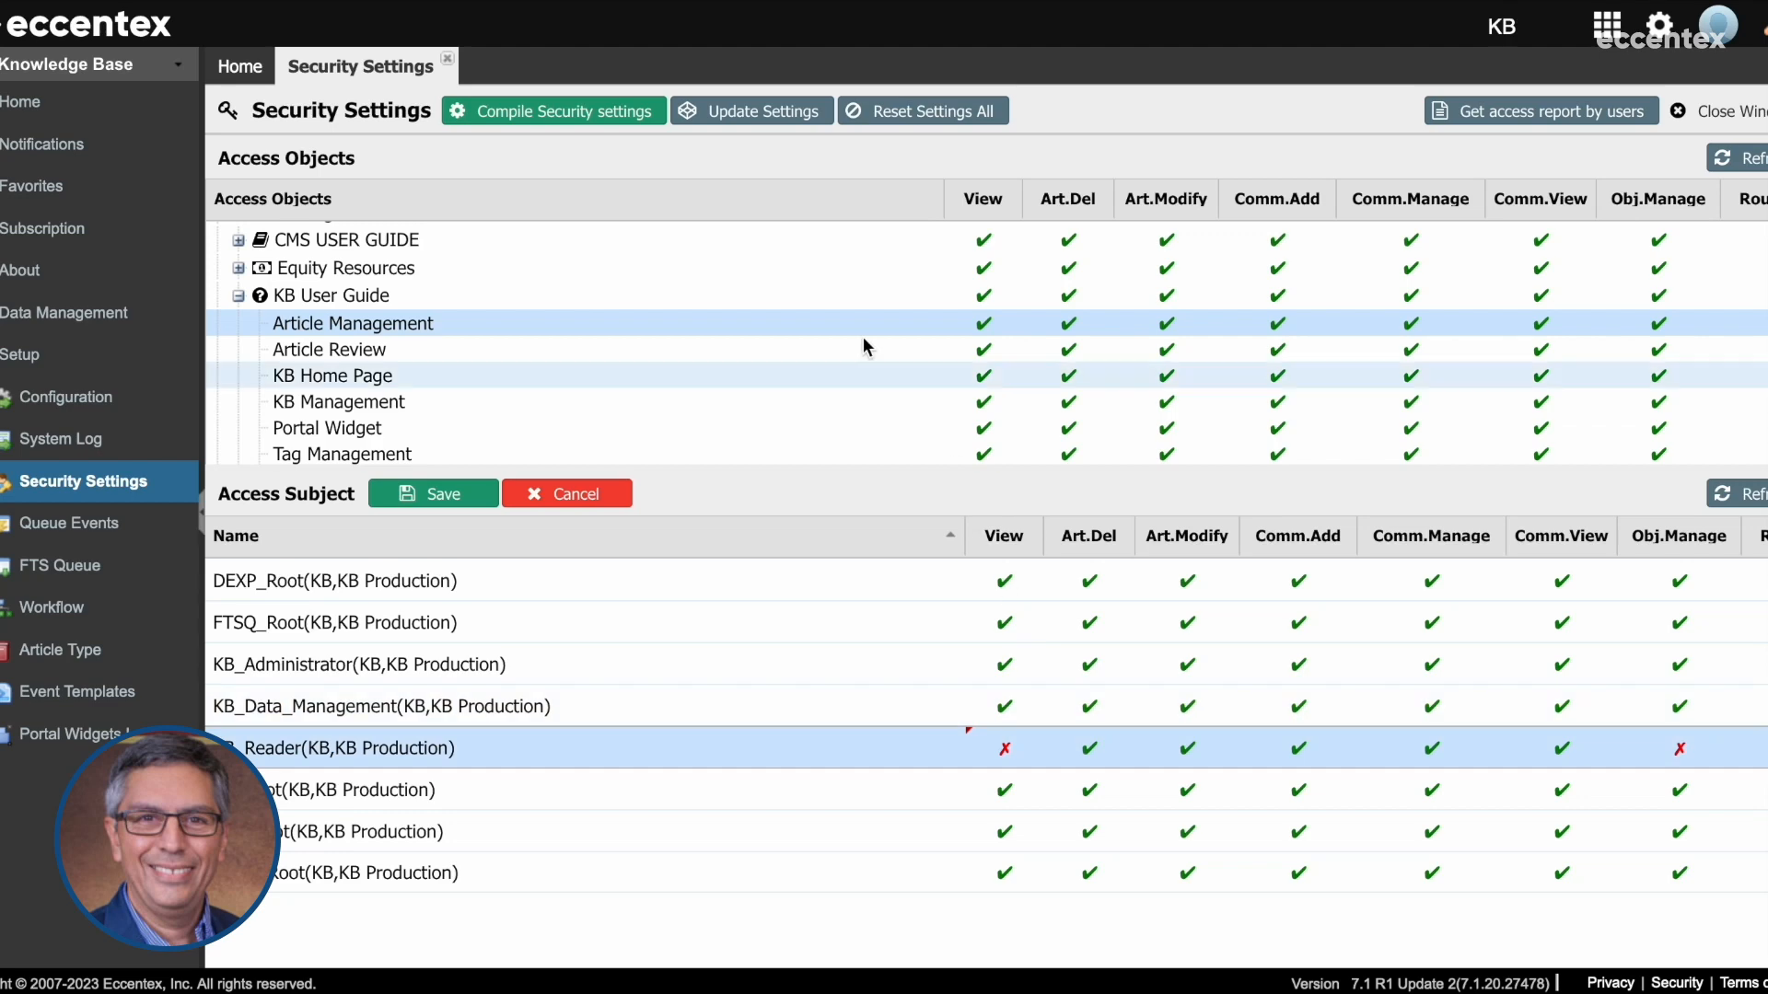
pyautogui.click(435, 499)
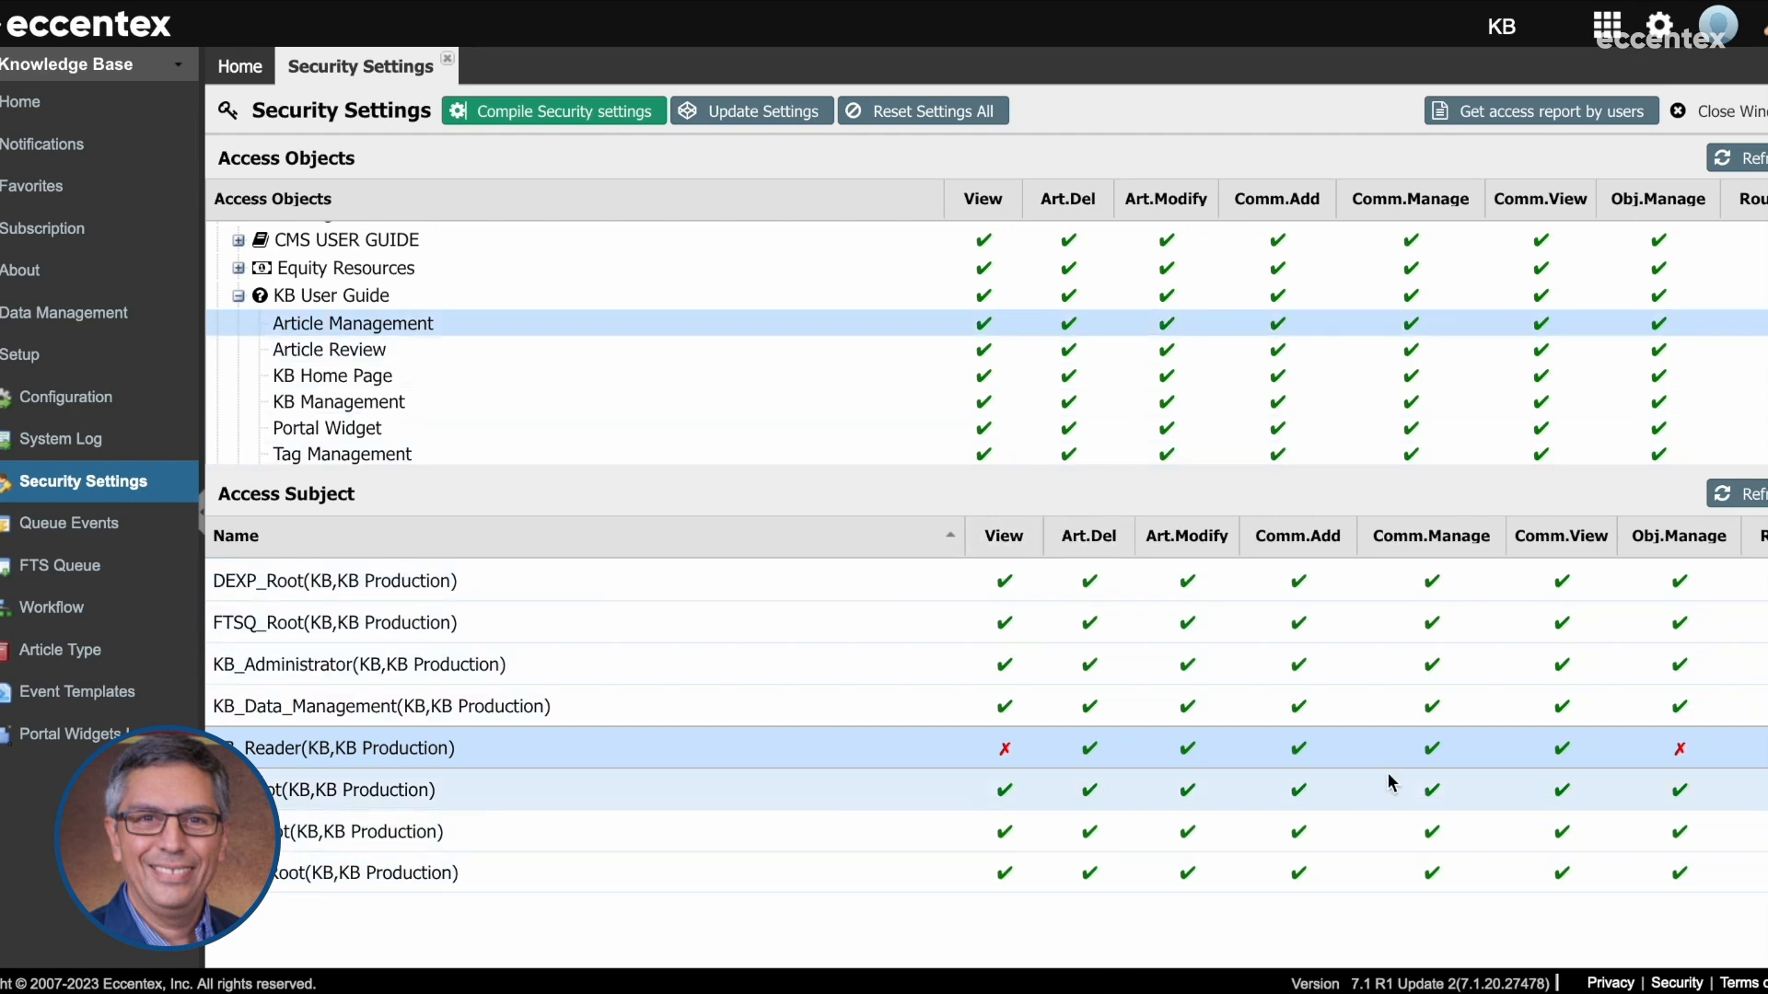
pyautogui.click(1090, 750)
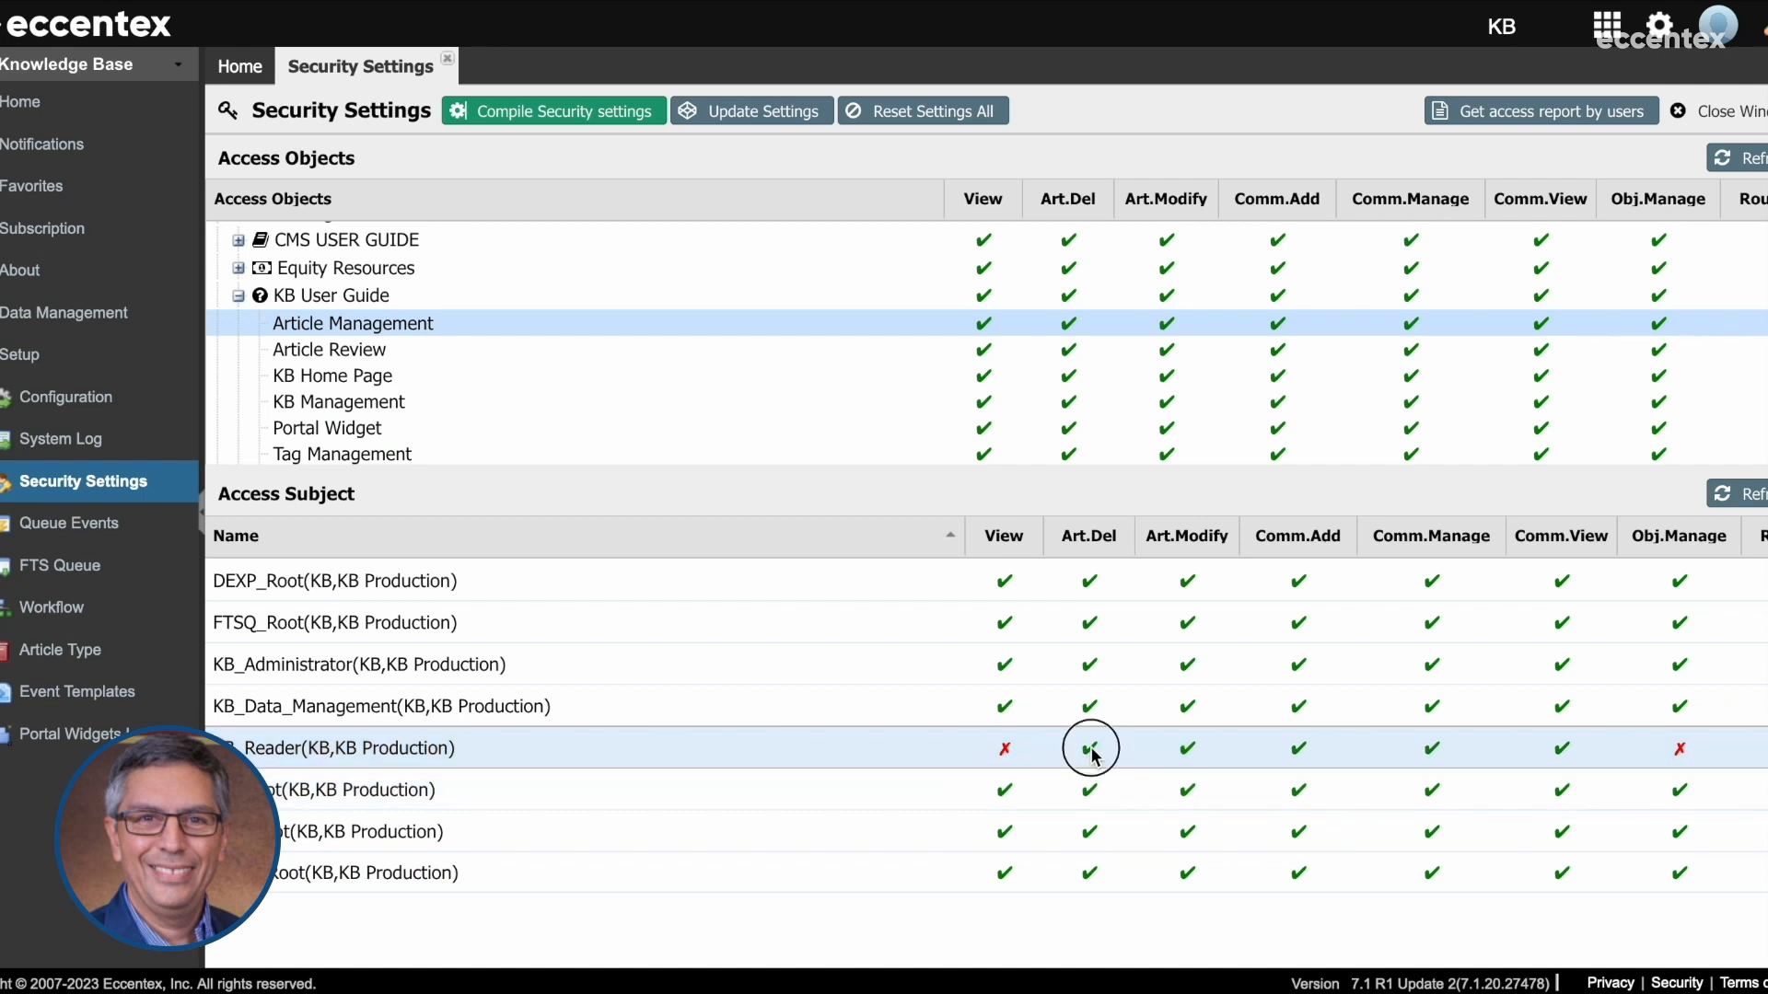
pyautogui.click(1195, 751)
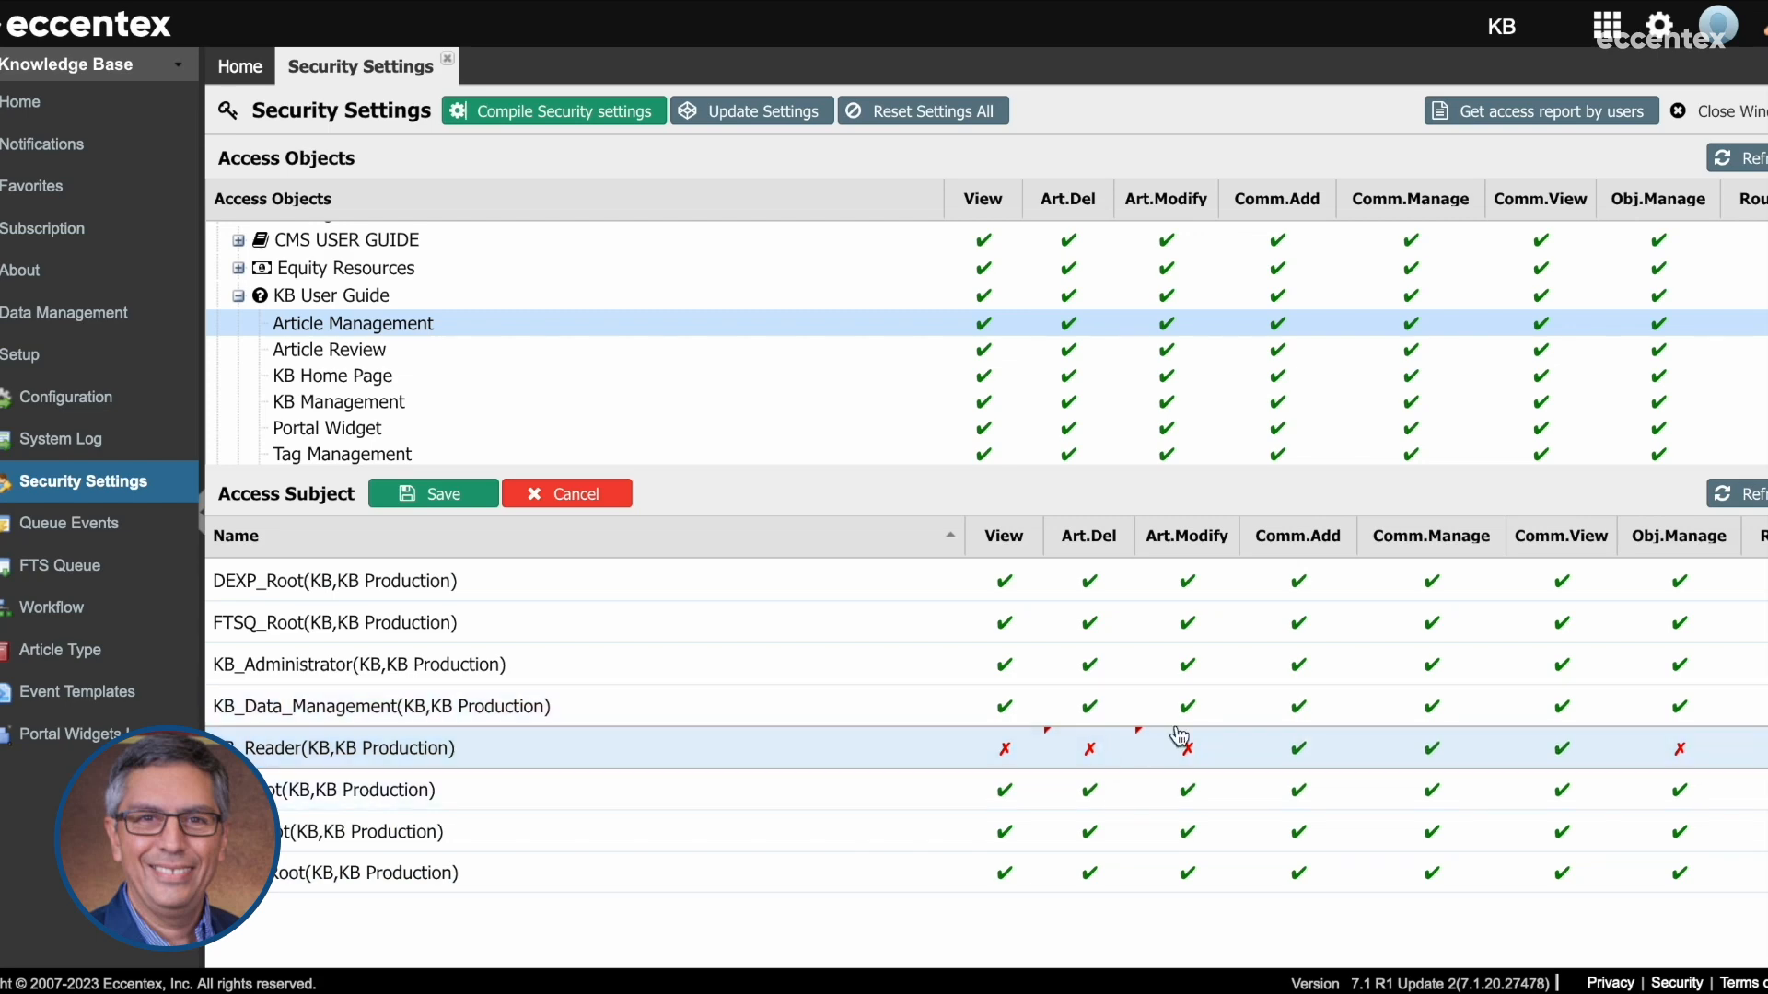
pyautogui.click(474, 496)
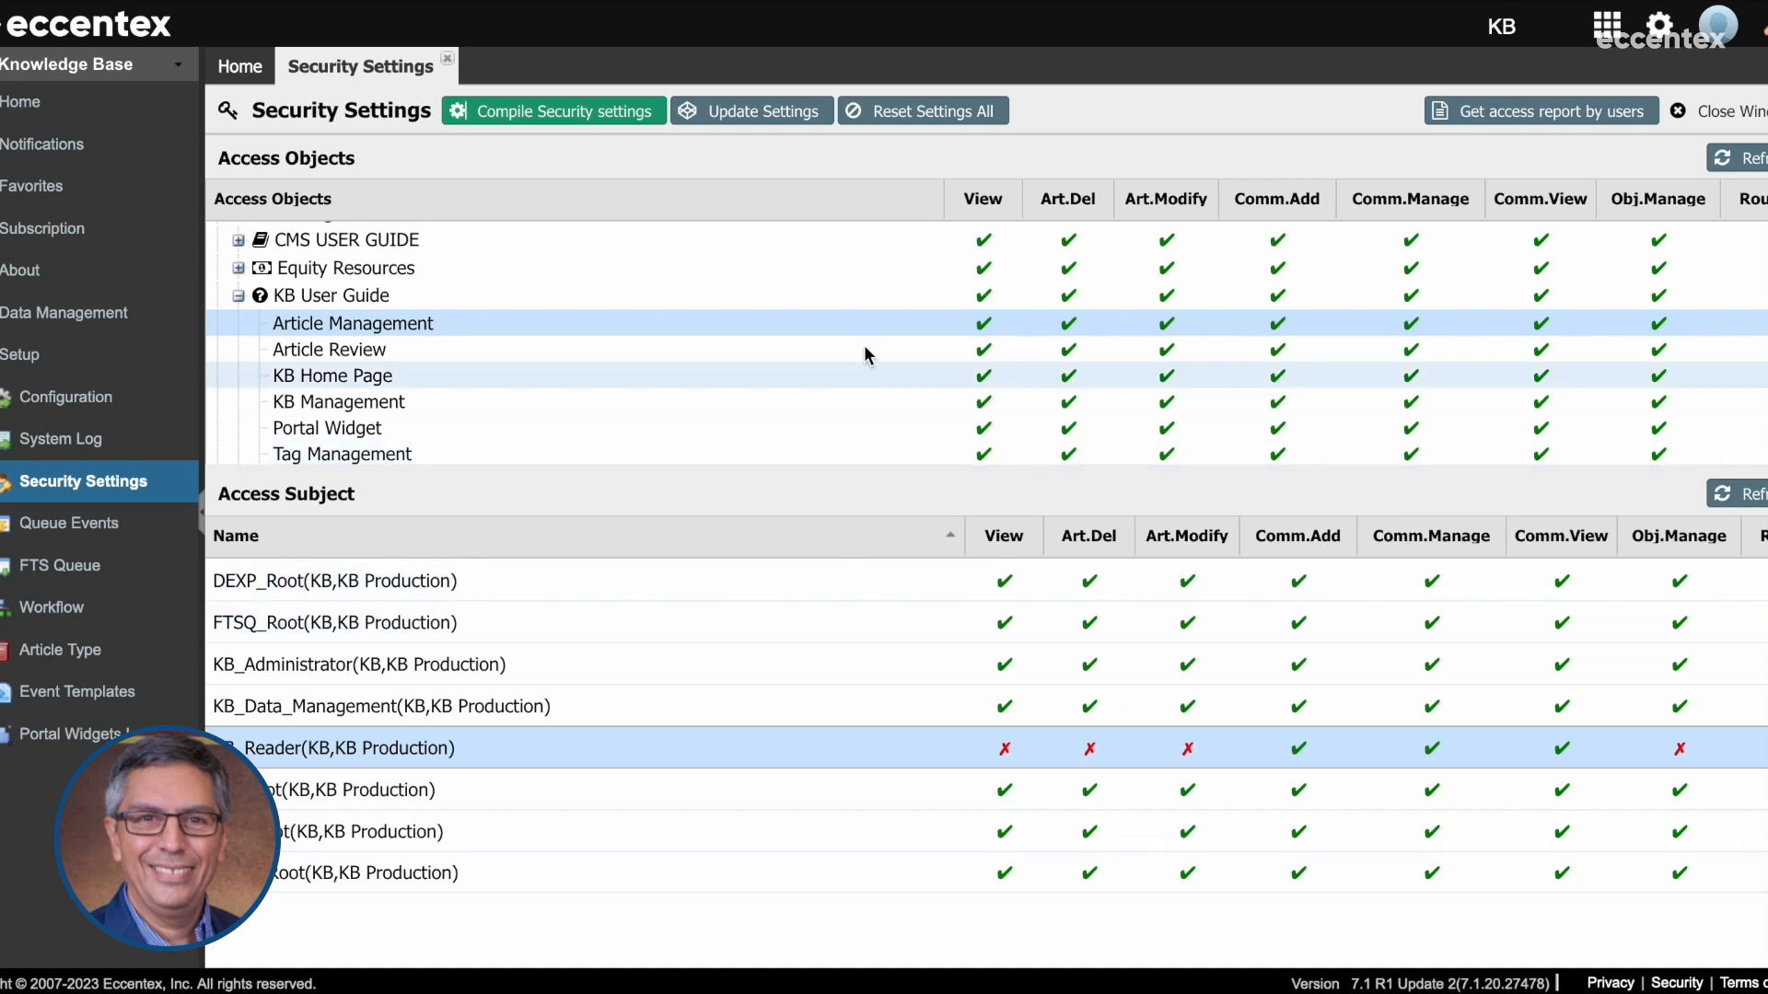
# - Compile the security settings again to apply the revoked View, Art.Del and Art.Modify rights, and close the completion message
pyautogui.click(555, 123)
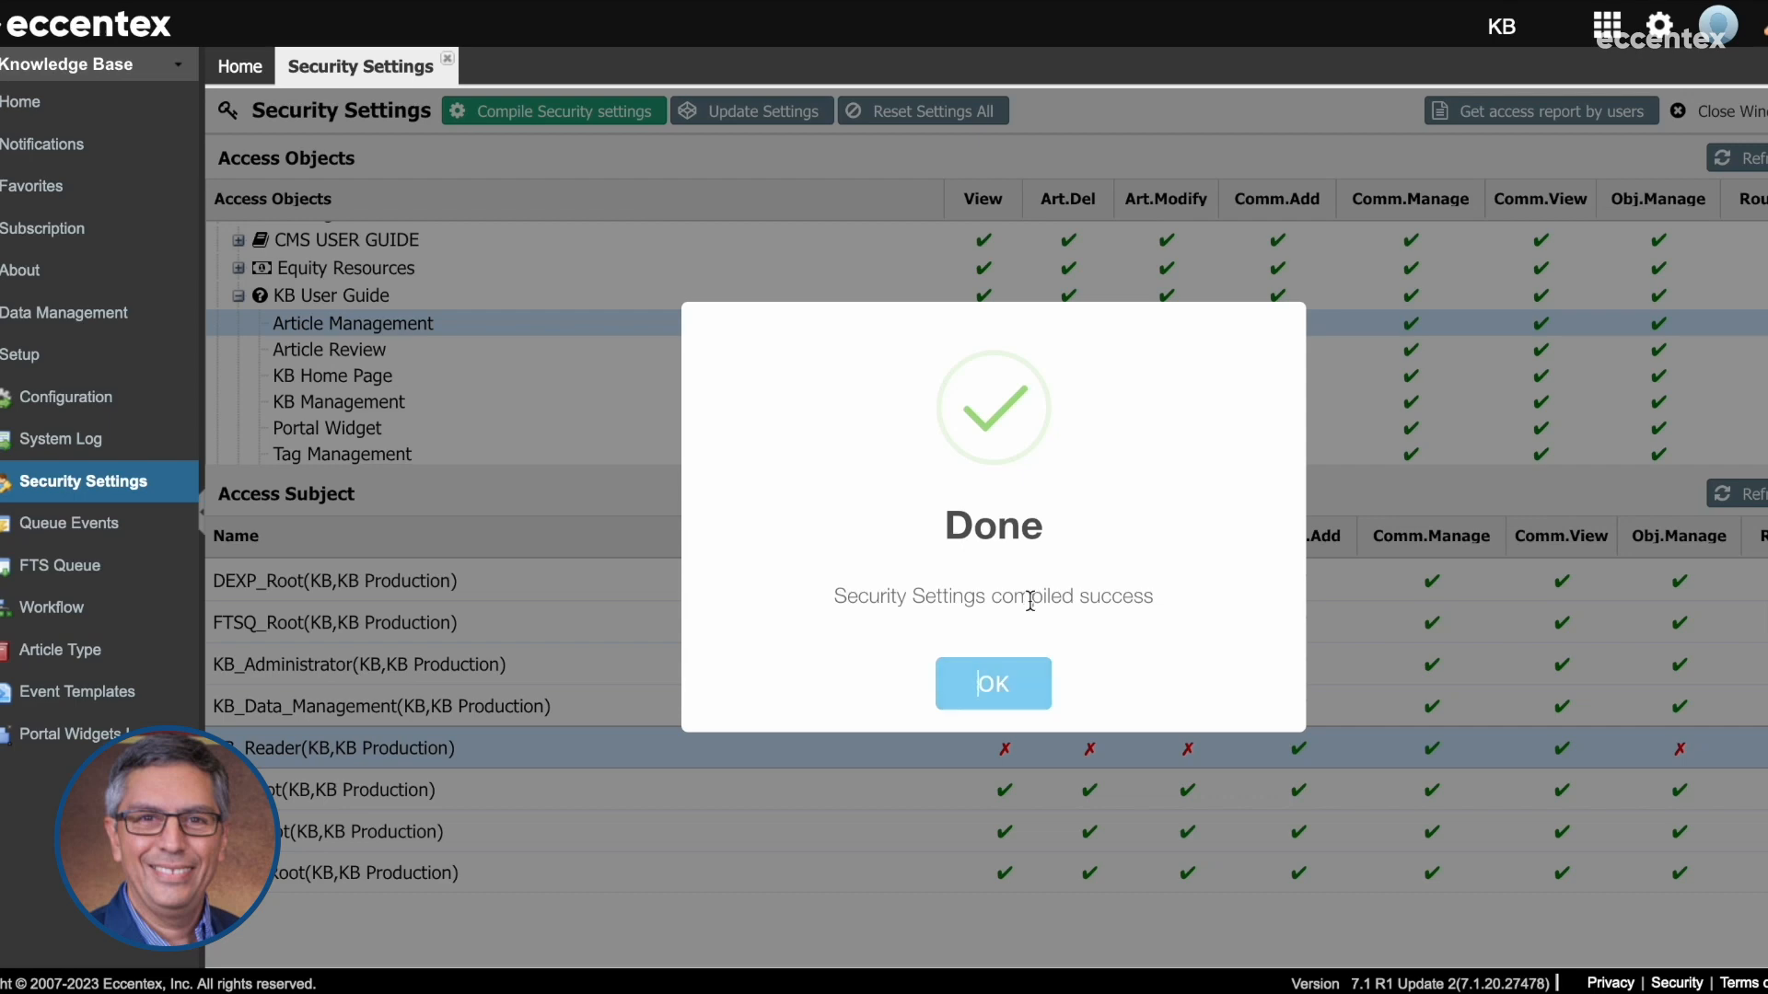
pyautogui.moveTo(1013, 600); pyautogui.dragTo(1150, 589)
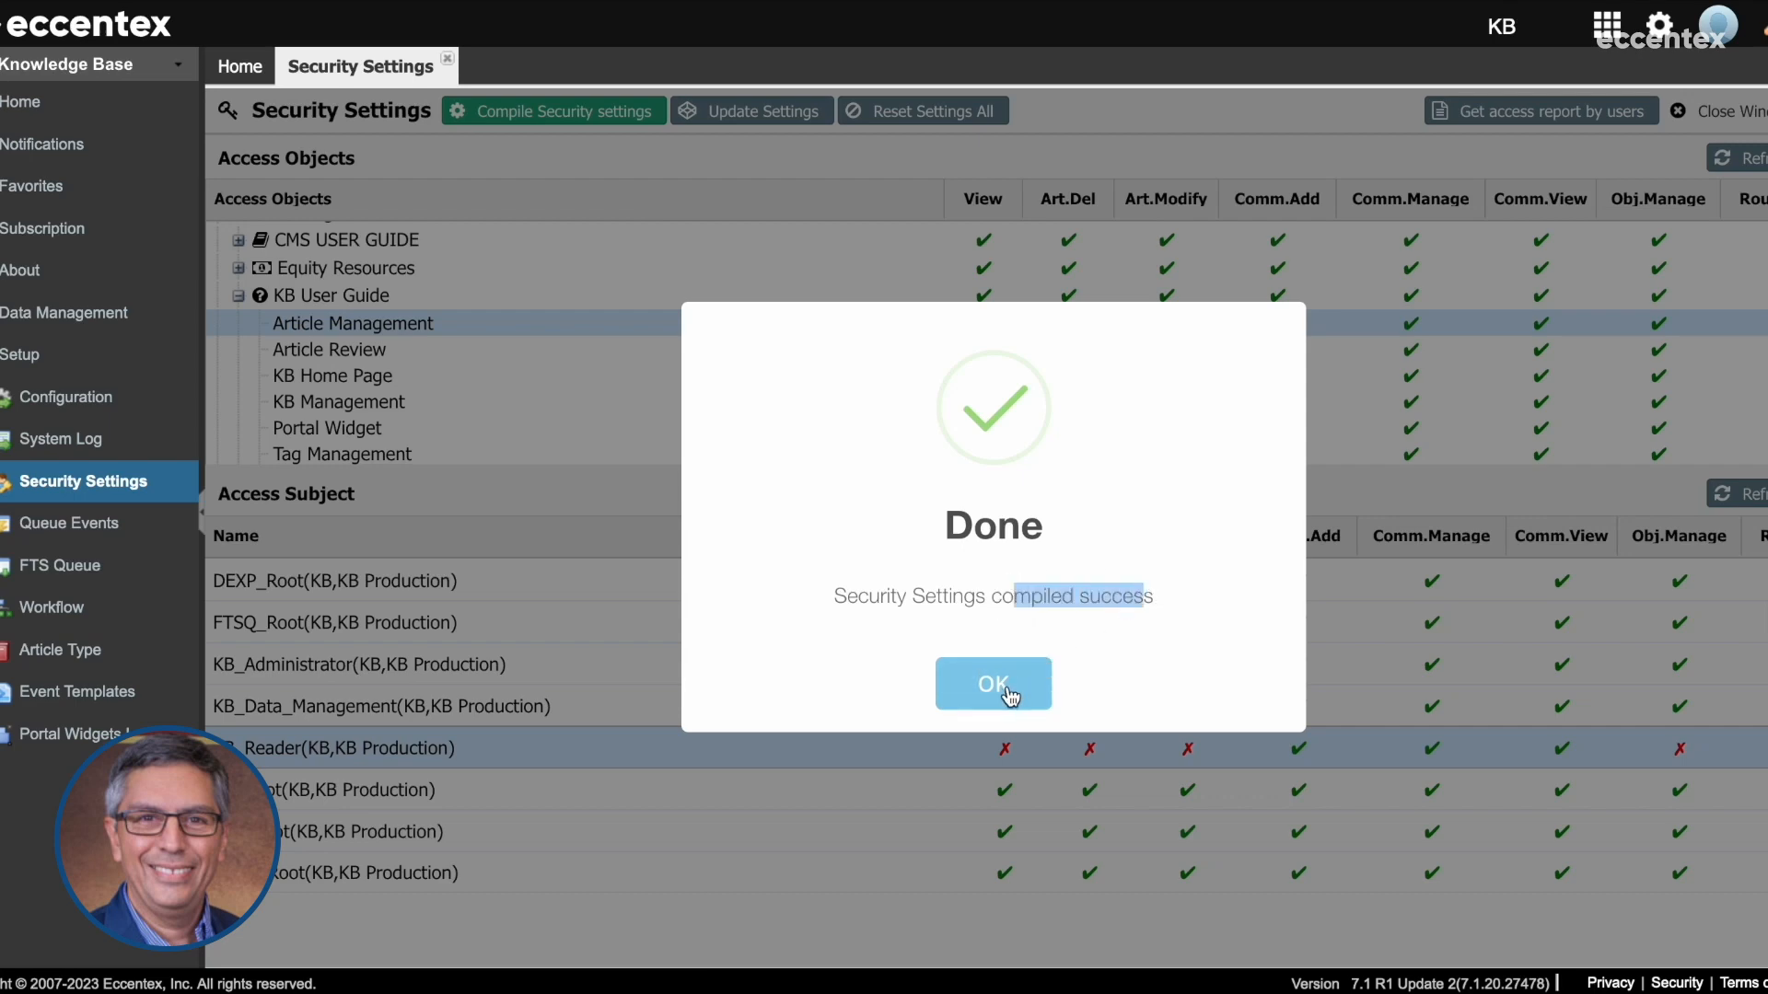
pyautogui.click(1003, 685)
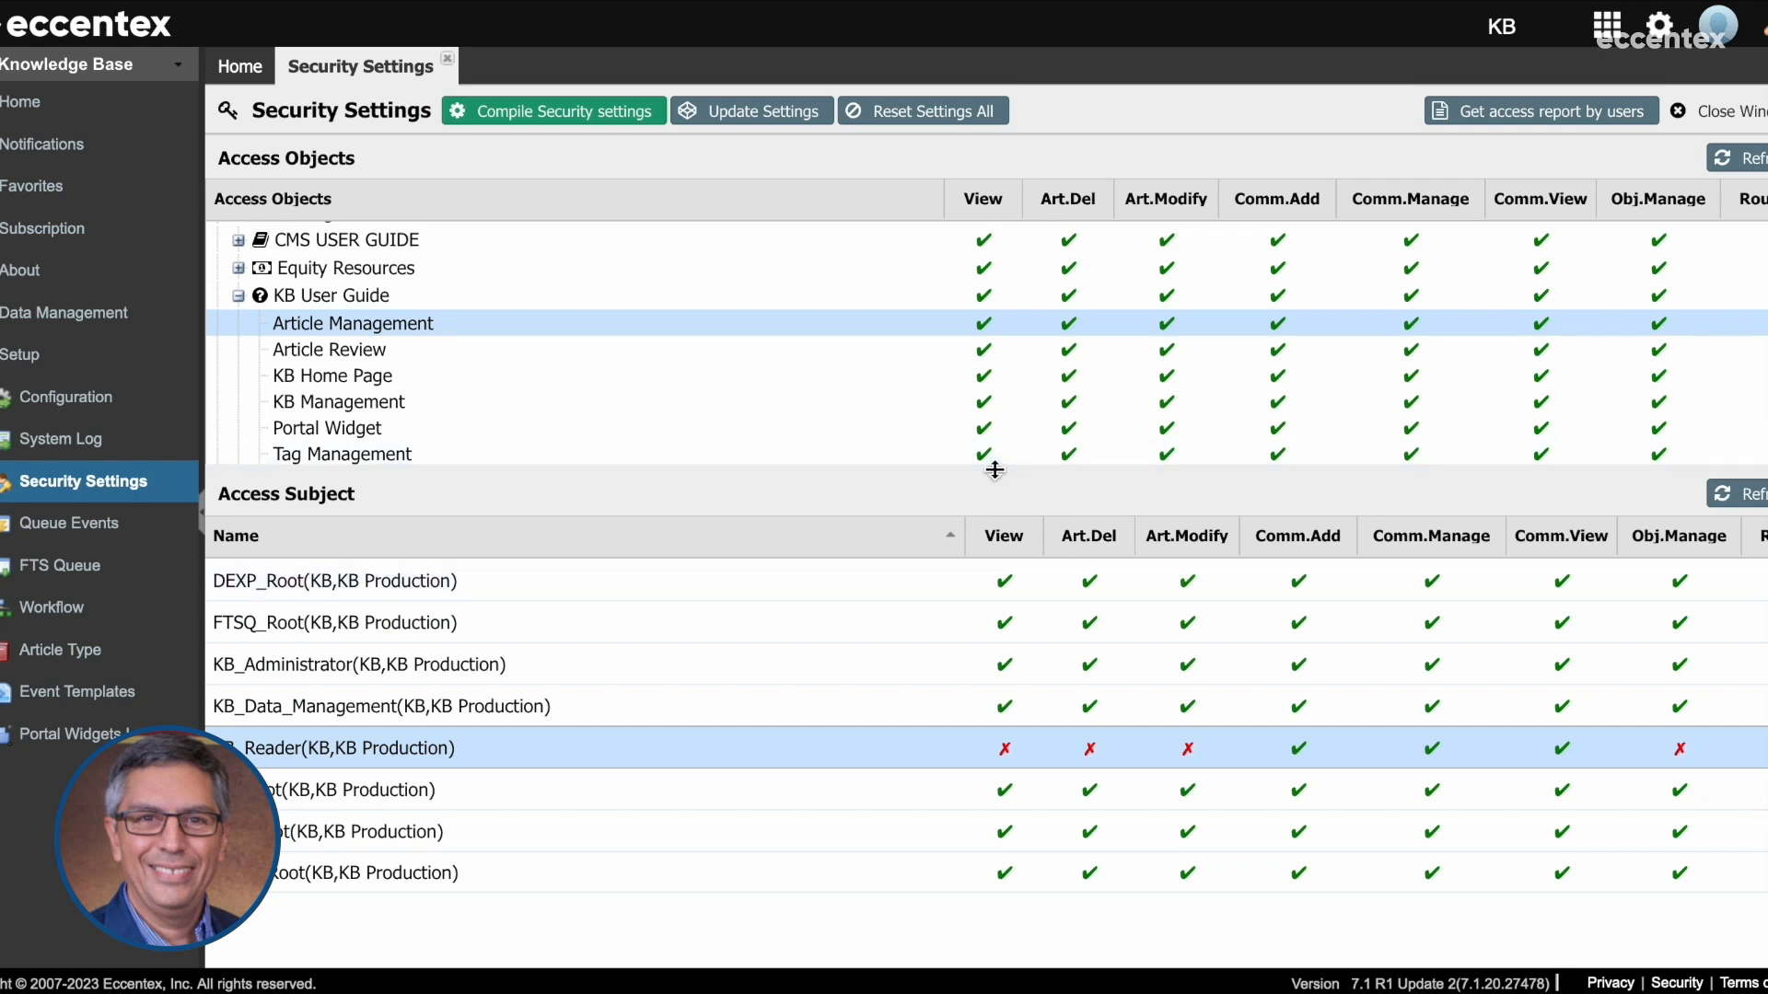